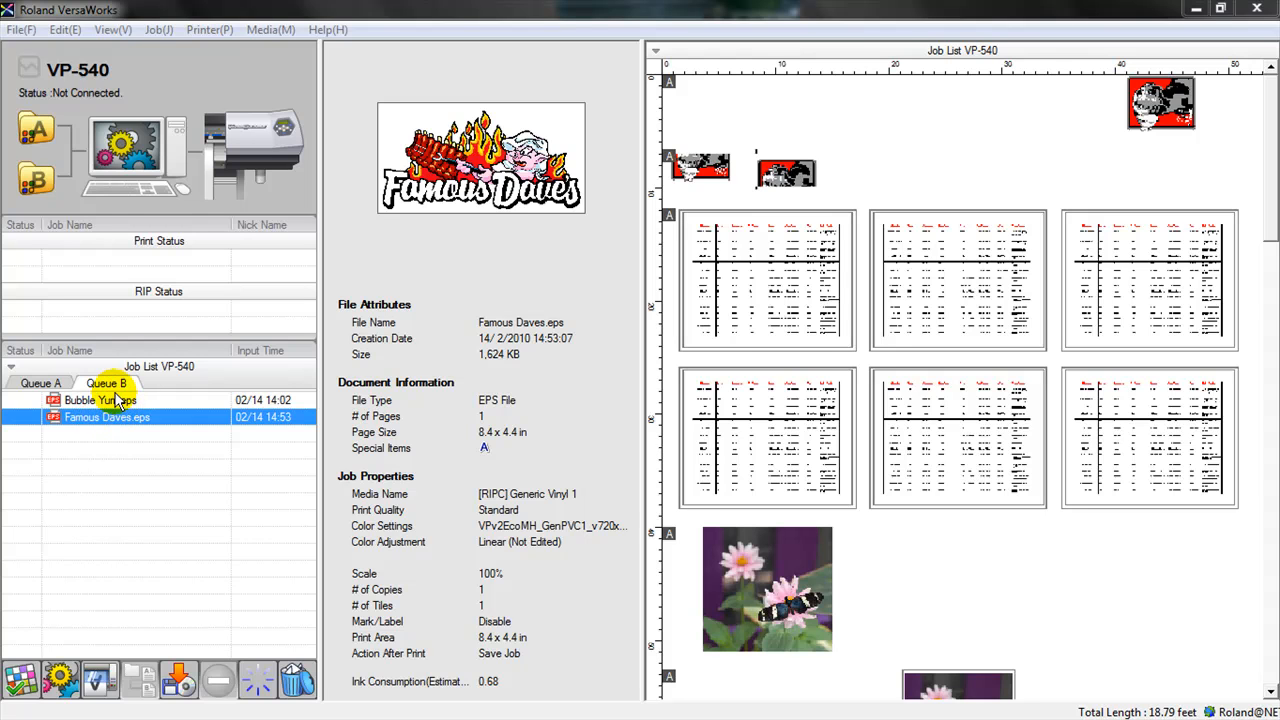
Open the job settings for Famous Daves.eps in Queue B.
{"action": "left_click", "coordinate": [19, 684]}
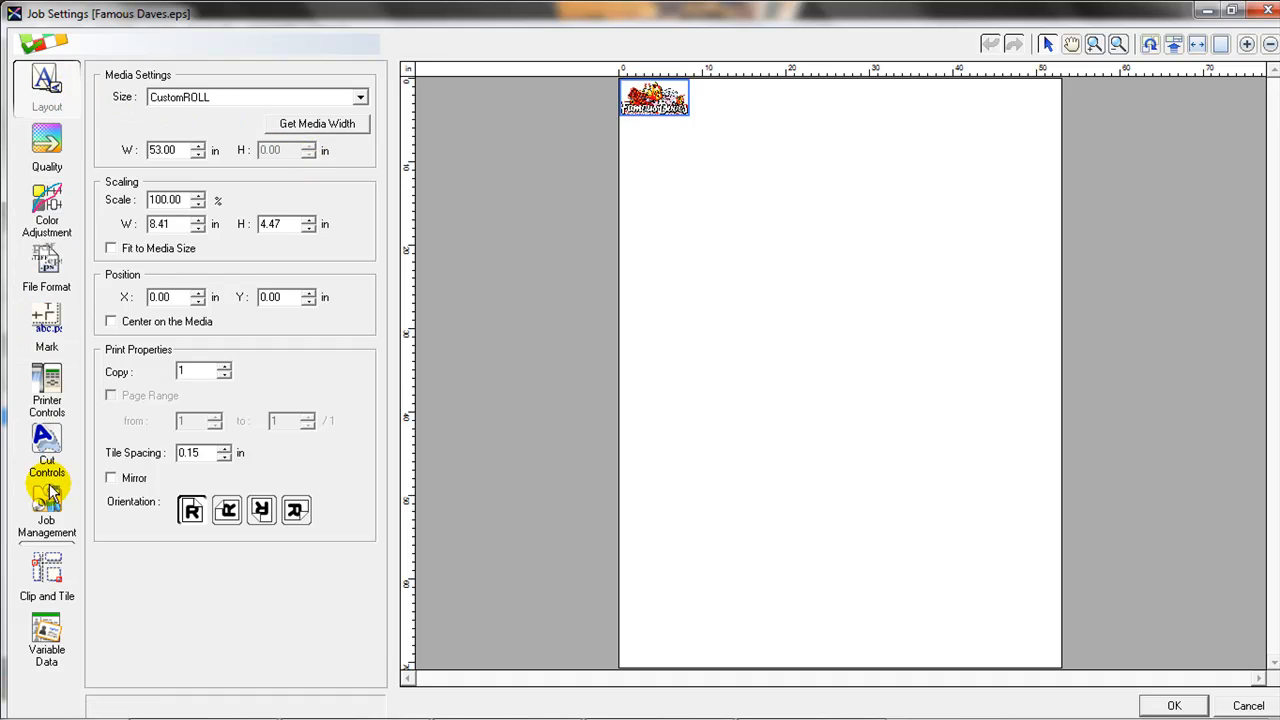
Trial-move the Famous Daves logo, leaving it at position 0.00 × 0.00 in.
{"action": "left_click", "coordinate": [1047, 45]}
{"action": "left_click", "coordinate": [636, 165]}
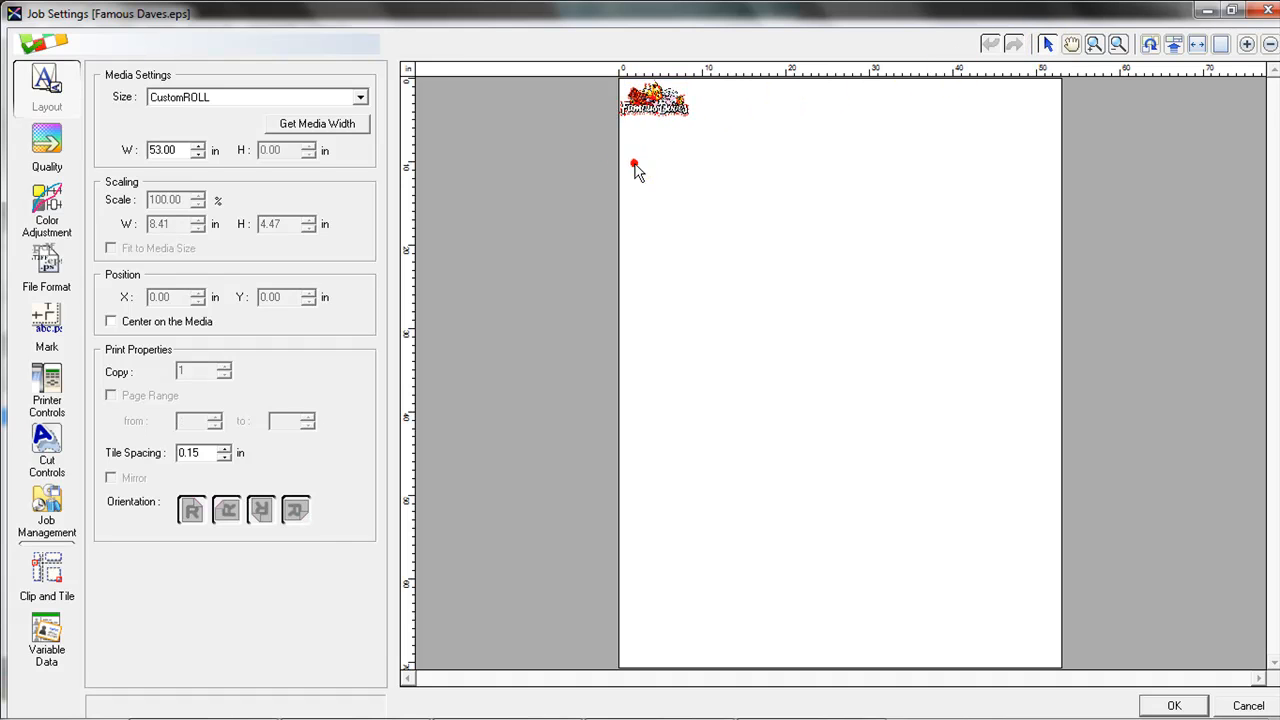
{"action": "left_click", "coordinate": [645, 101]}
{"action": "mouse_move", "coordinate": [650, 100]}
{"action": "left_mouse_down"}
{"action": "mouse_move", "coordinate": [794, 107]}
{"action": "mouse_move", "coordinate": [705, 168]}
{"action": "mouse_move", "coordinate": [703, 140]}
{"action": "mouse_move", "coordinate": [646, 97]}
{"action": "left_mouse_up"}
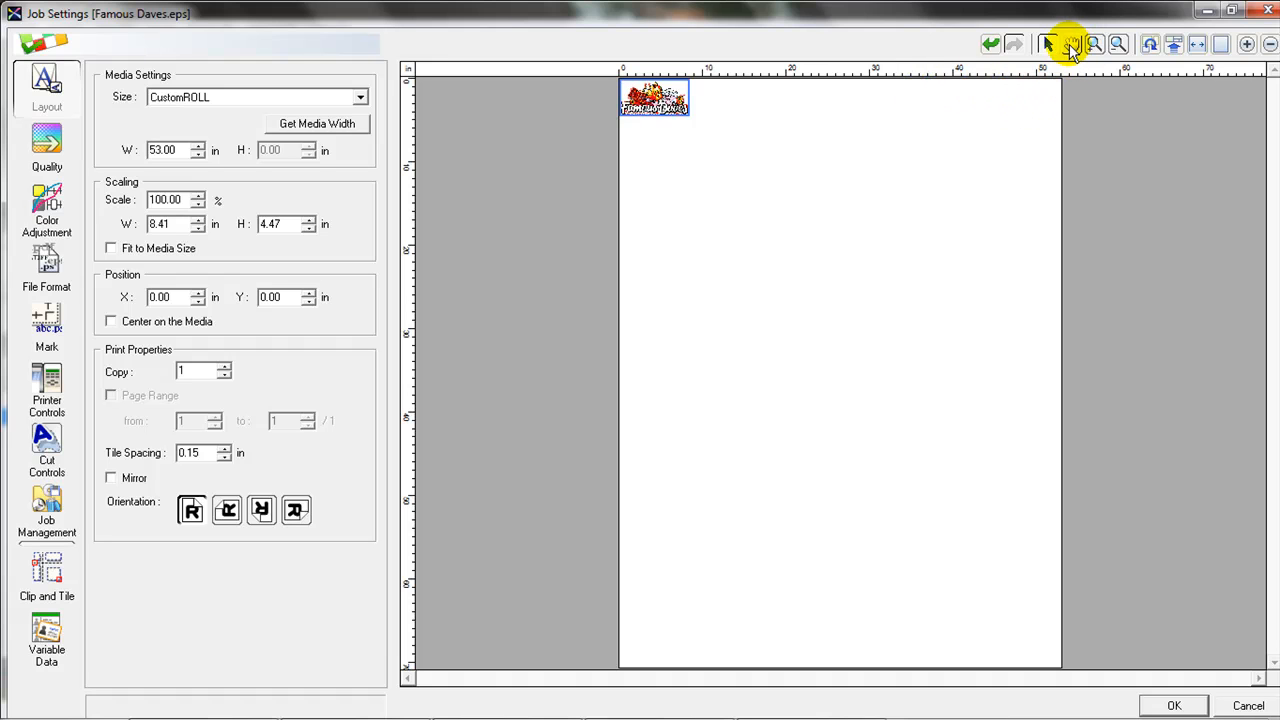
{"action": "left_click", "coordinate": [1072, 48]}
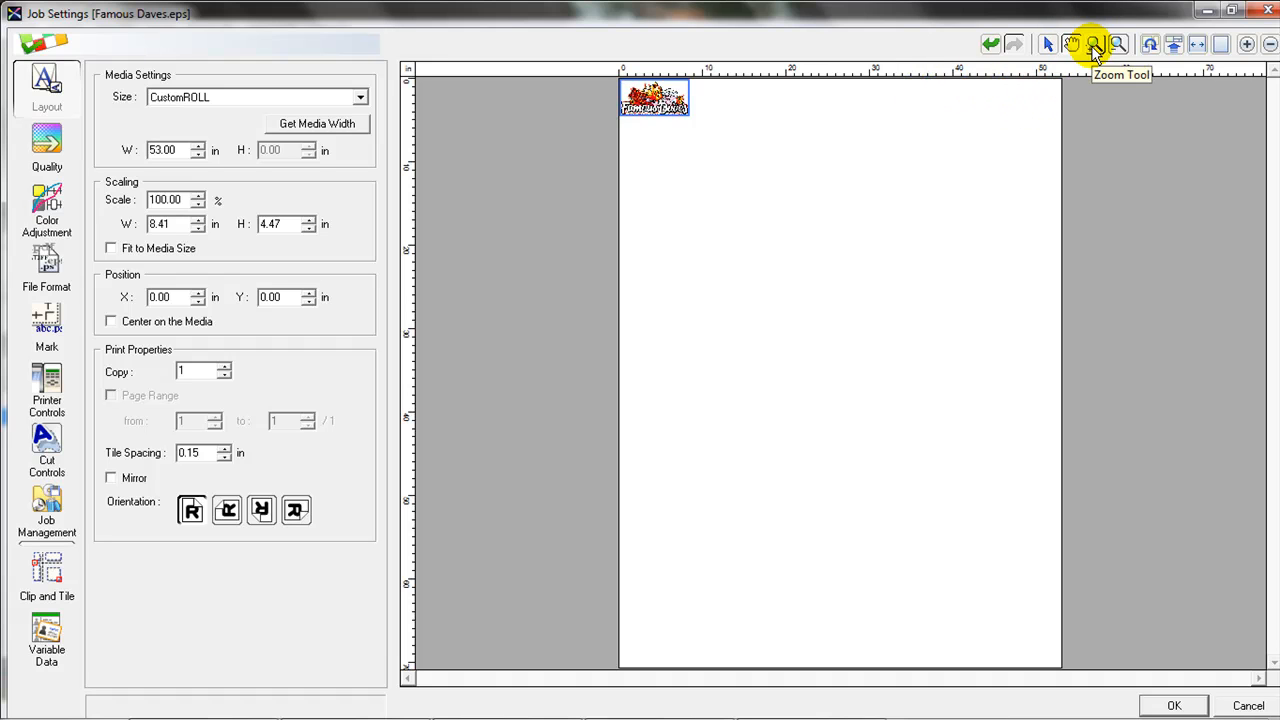
{"action": "left_click", "coordinate": [1095, 47]}
{"action": "left_click", "coordinate": [714, 122]}
{"action": "left_click", "coordinate": [714, 125]}
{"action": "left_click", "coordinate": [1070, 48]}
{"action": "left_click_drag", "start_coordinate": [678, 159], "coordinate": [1034, 409]}
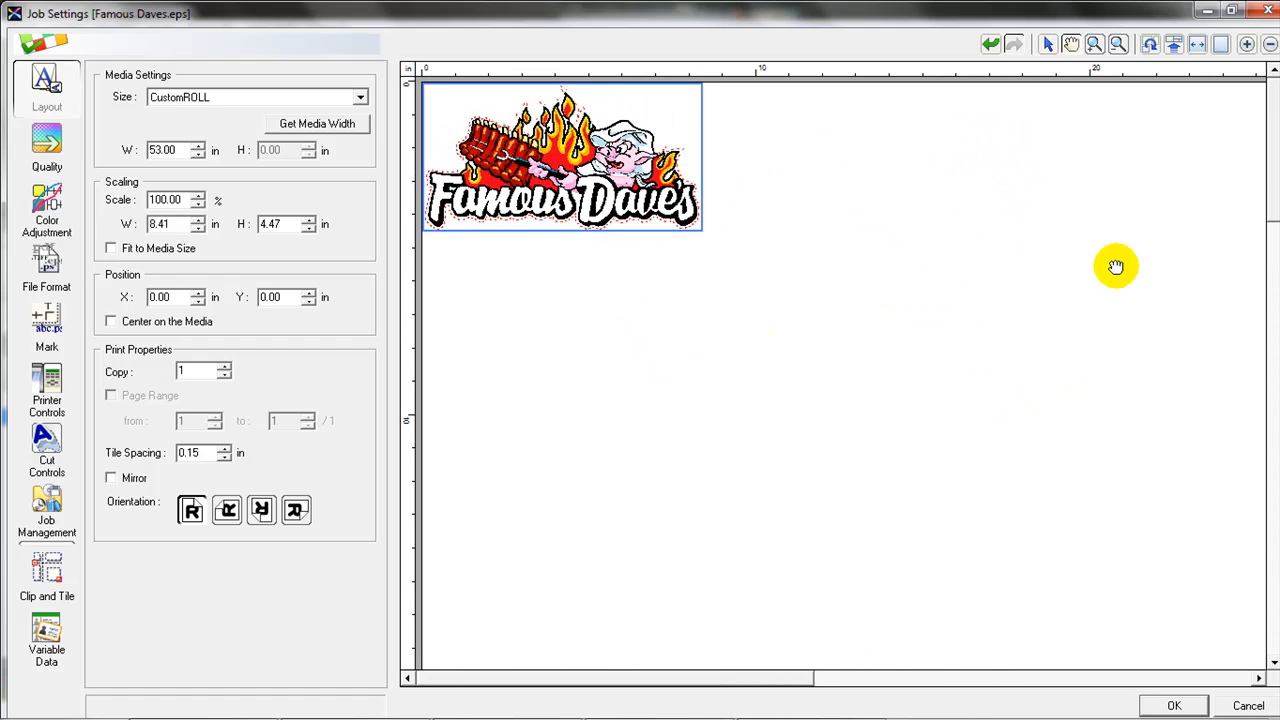
{"action": "left_click", "coordinate": [1095, 46]}
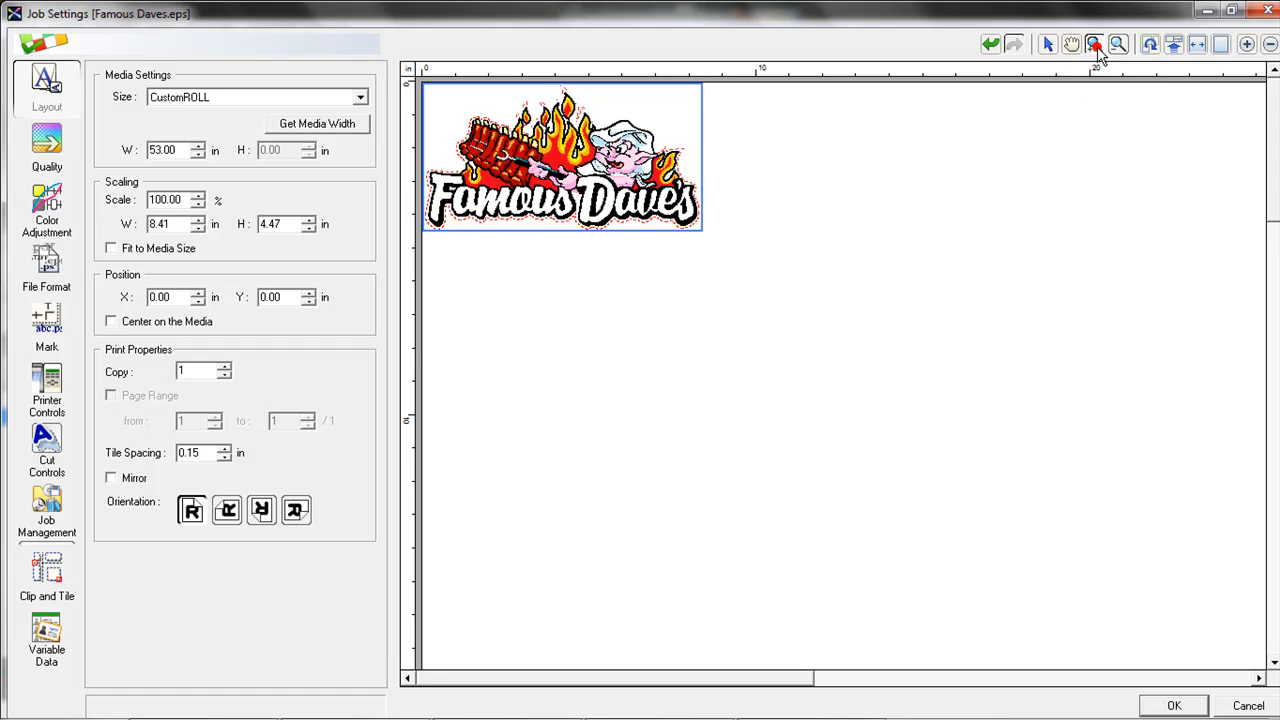
{"action": "left_click", "coordinate": [770, 160]}
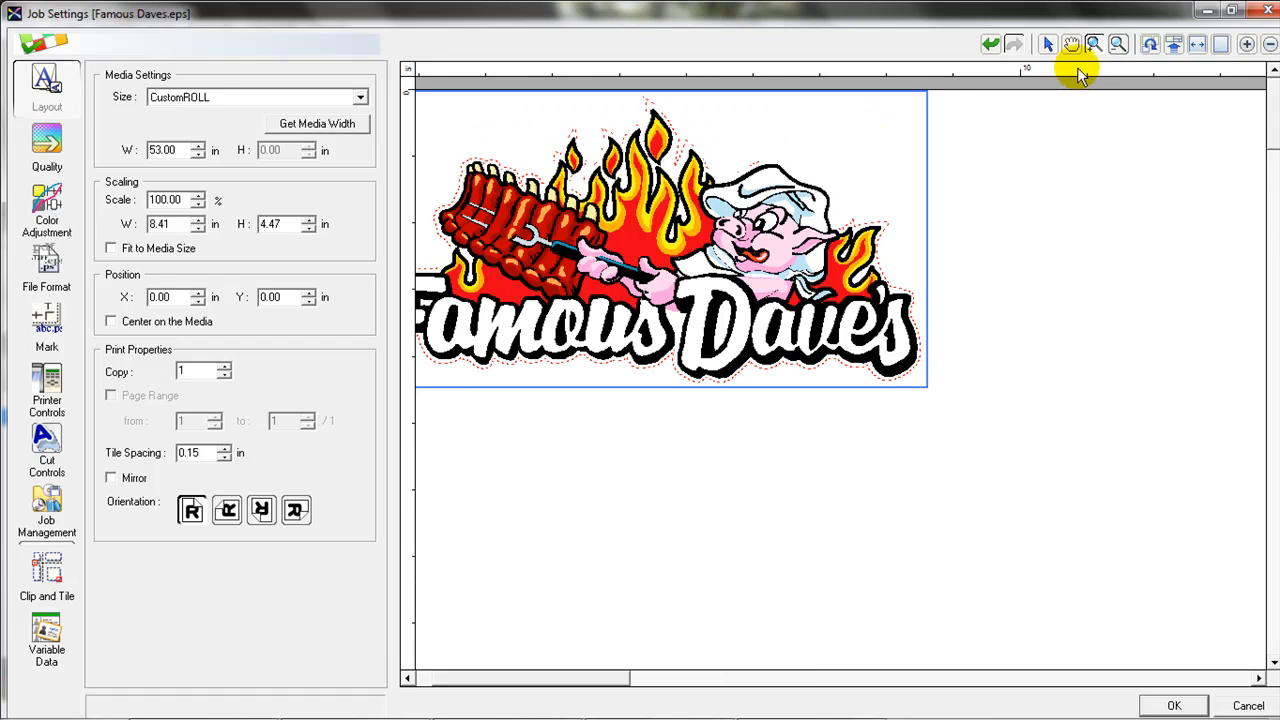
{"action": "left_click", "coordinate": [1117, 45]}
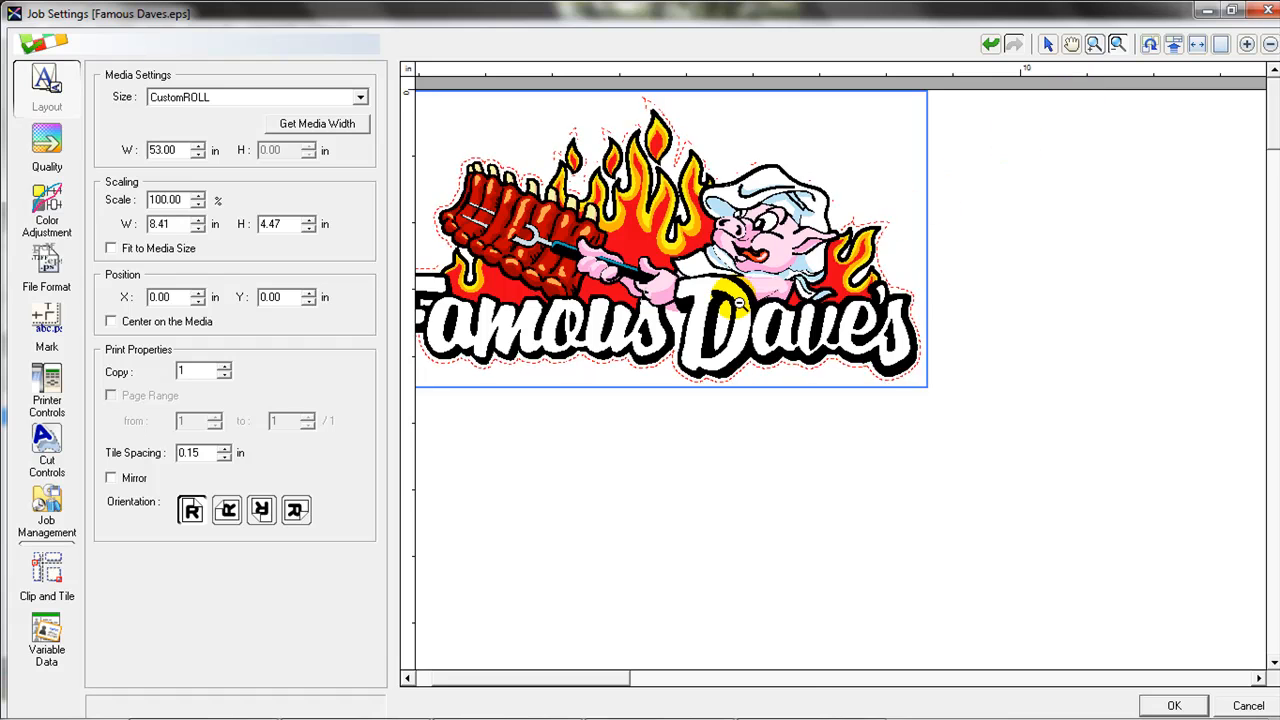
{"action": "left_click", "coordinate": [733, 298]}
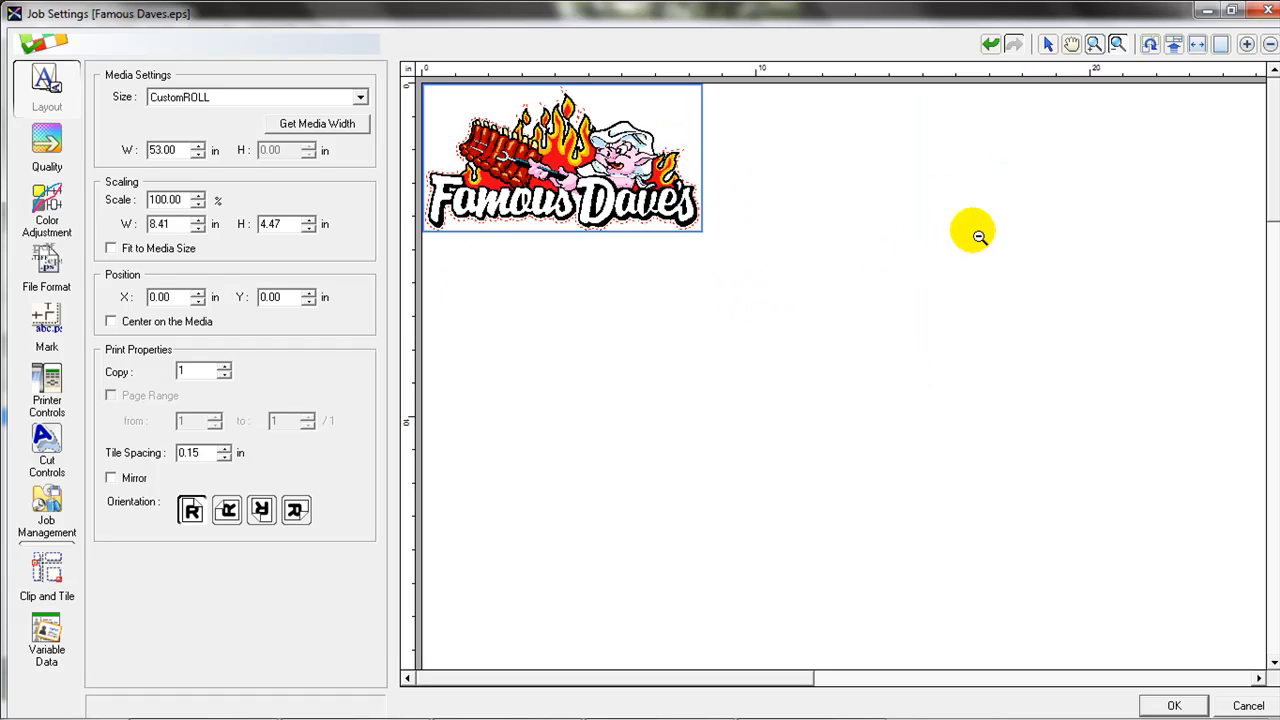
{"action": "left_click", "coordinate": [1199, 48]}
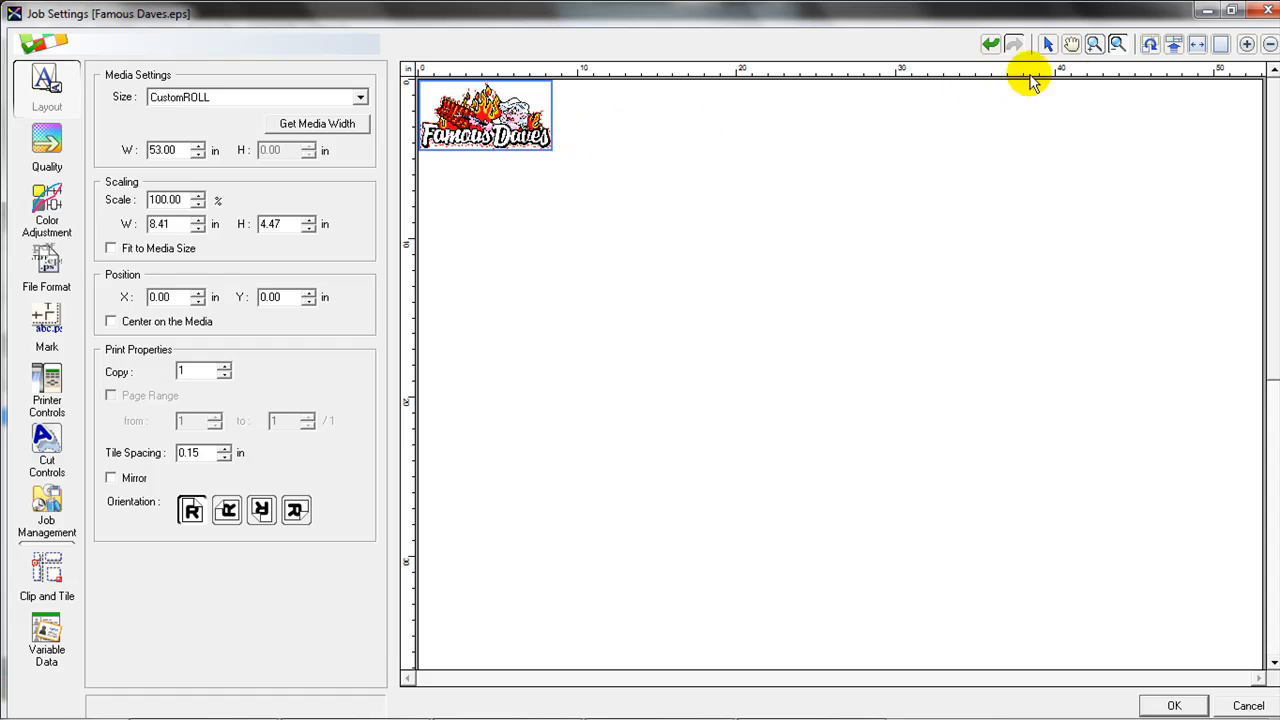
{"action": "left_click", "coordinate": [1221, 46]}
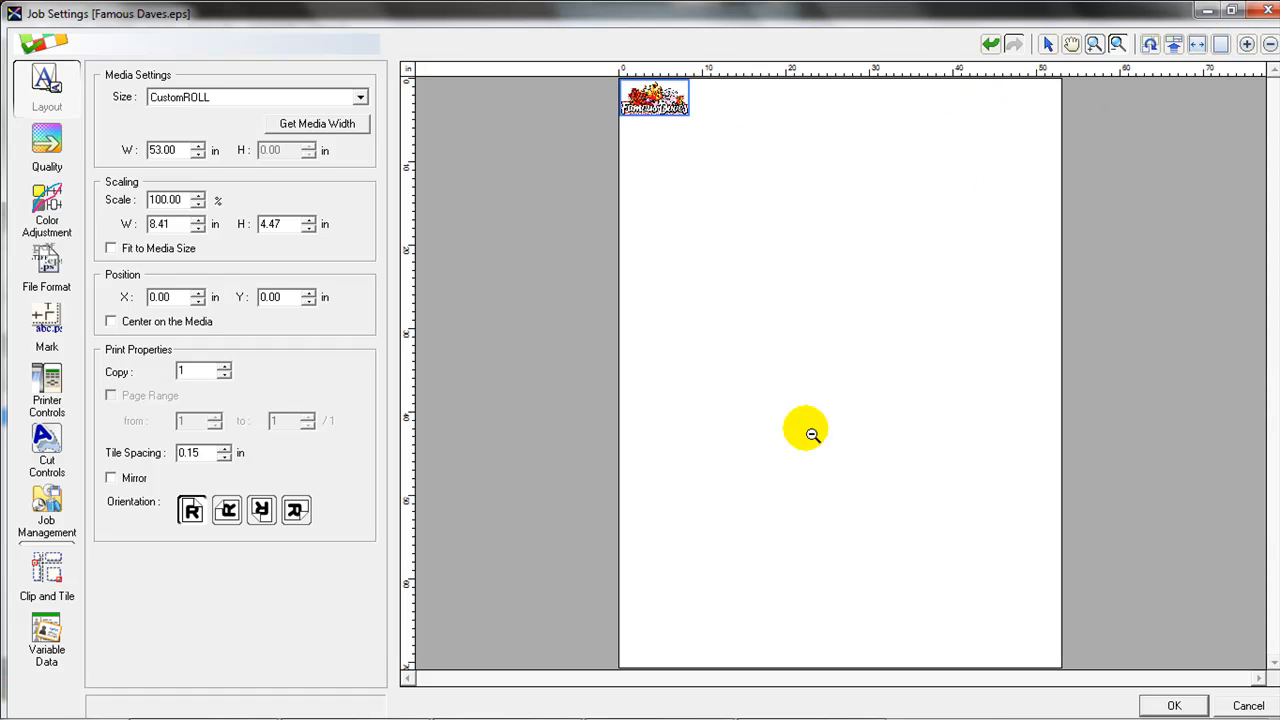
{"action": "left_click", "coordinate": [990, 46]}
{"action": "left_click", "coordinate": [992, 46]}
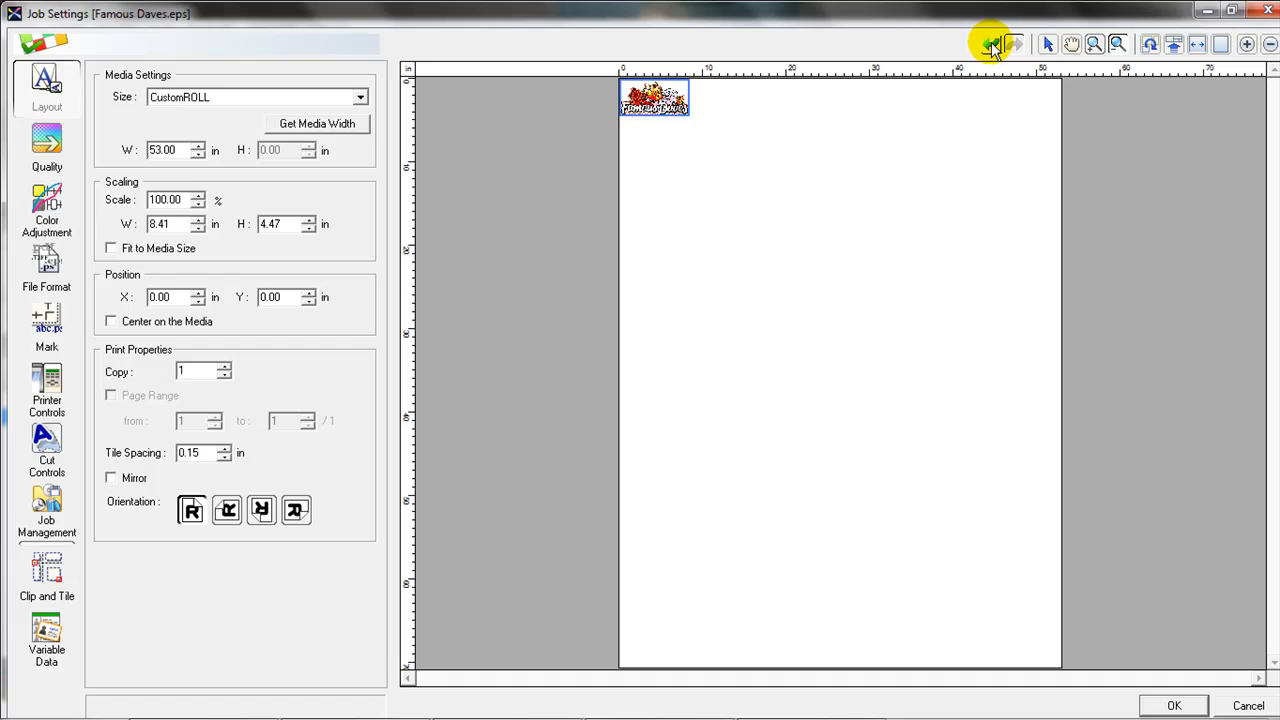
{"action": "left_click", "coordinate": [1047, 45]}
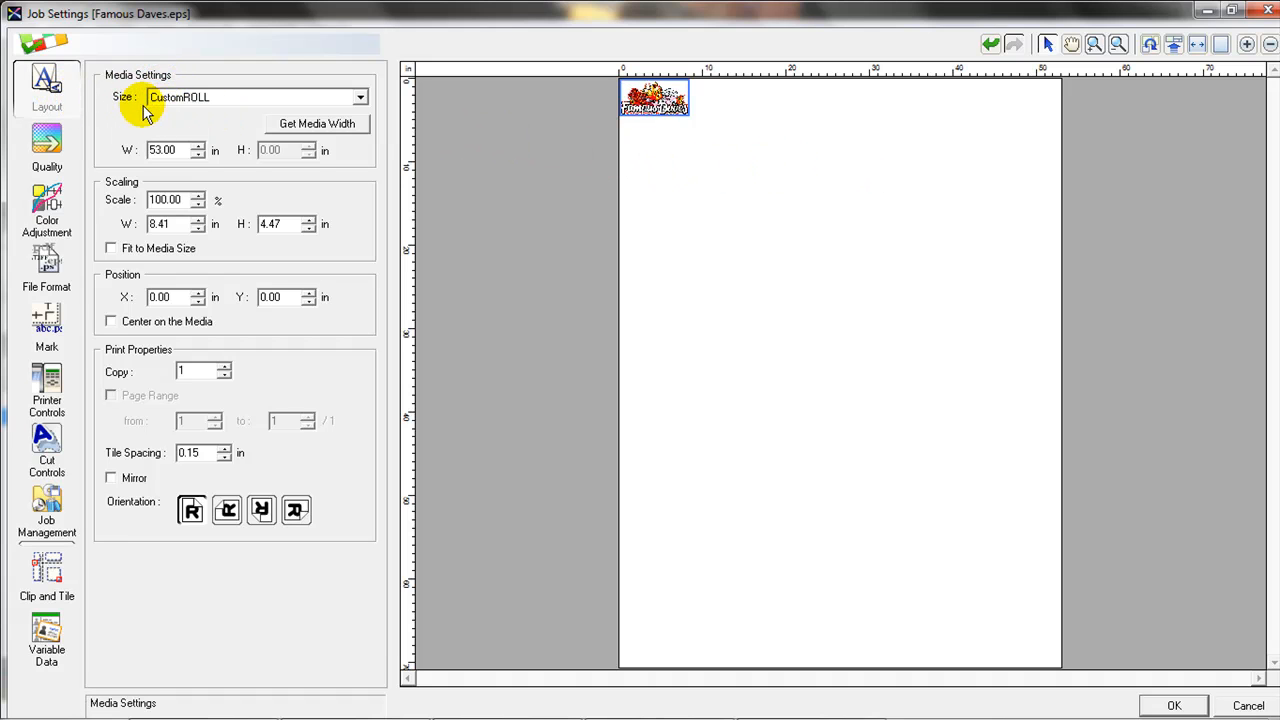
Keep CustomROLL media, fetch the roll width, and set the media width to 28.00 in.
{"action": "left_click", "coordinate": [361, 99]}
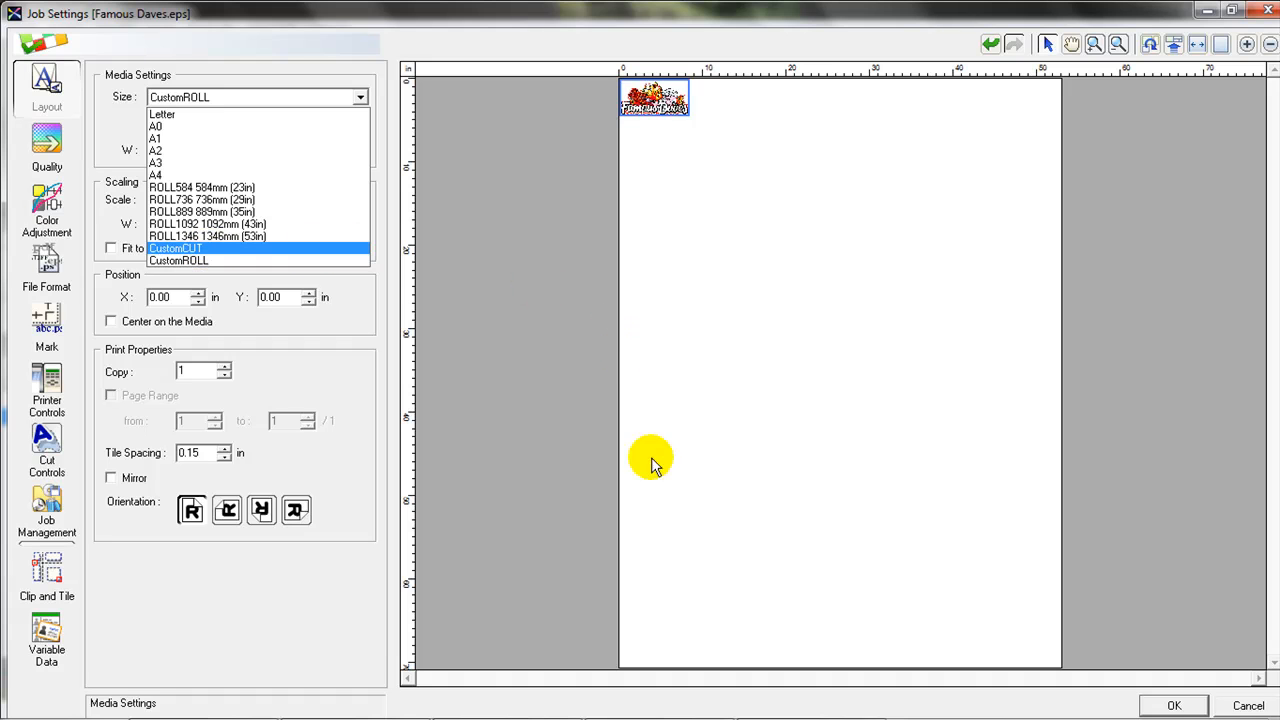
{"action": "left_click", "coordinate": [224, 262]}
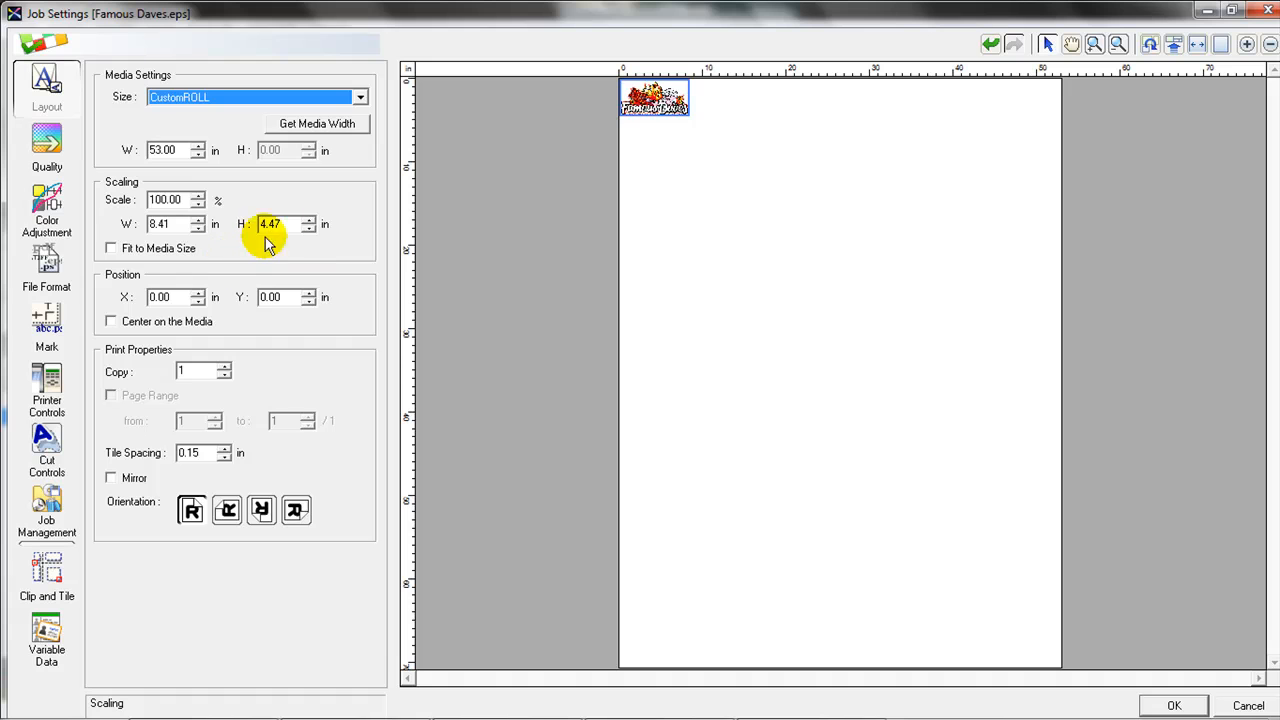
{"action": "left_click", "coordinate": [339, 130]}
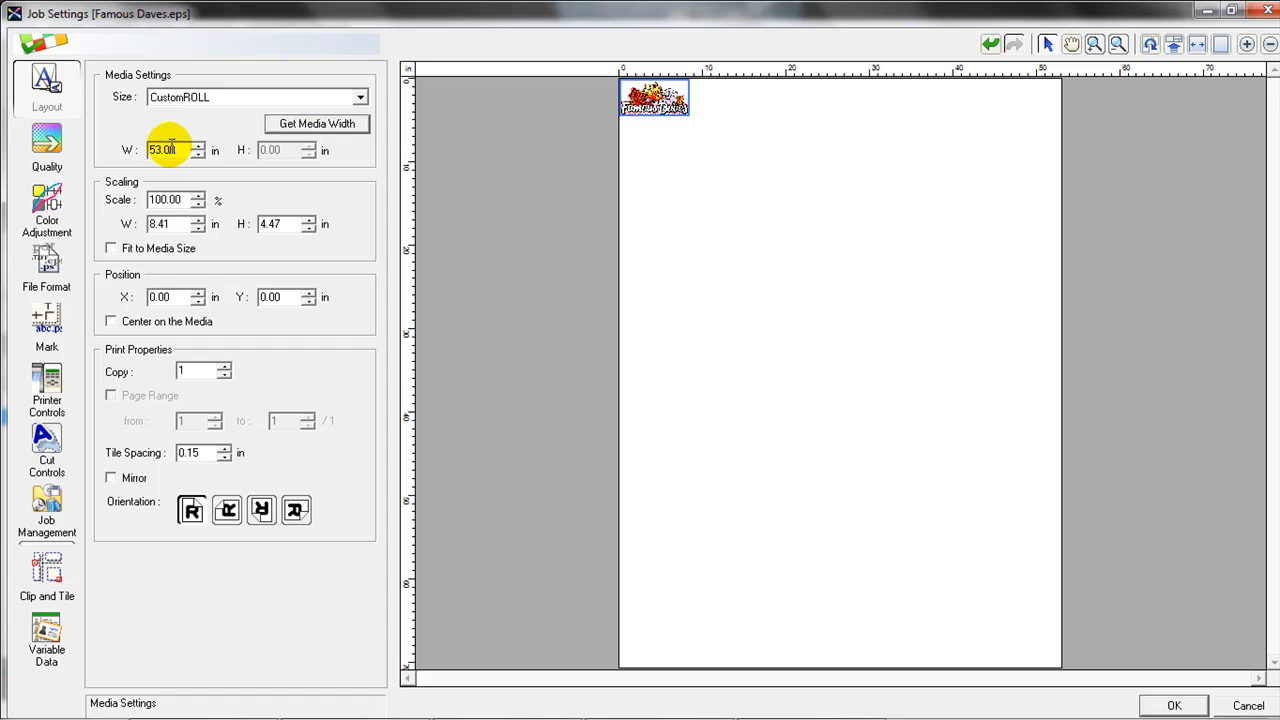
{"action": "left_click_drag", "start_coordinate": [181, 149], "coordinate": [137, 150]}
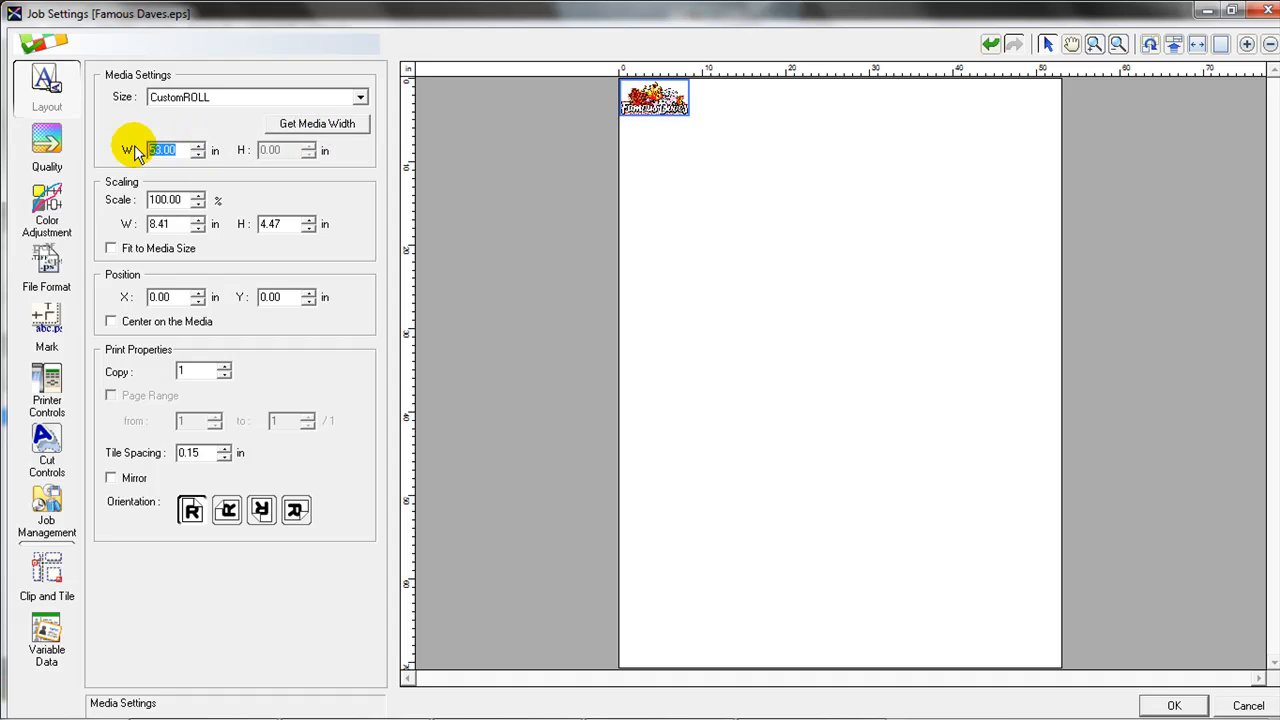
{"action": "type", "text": "28"}
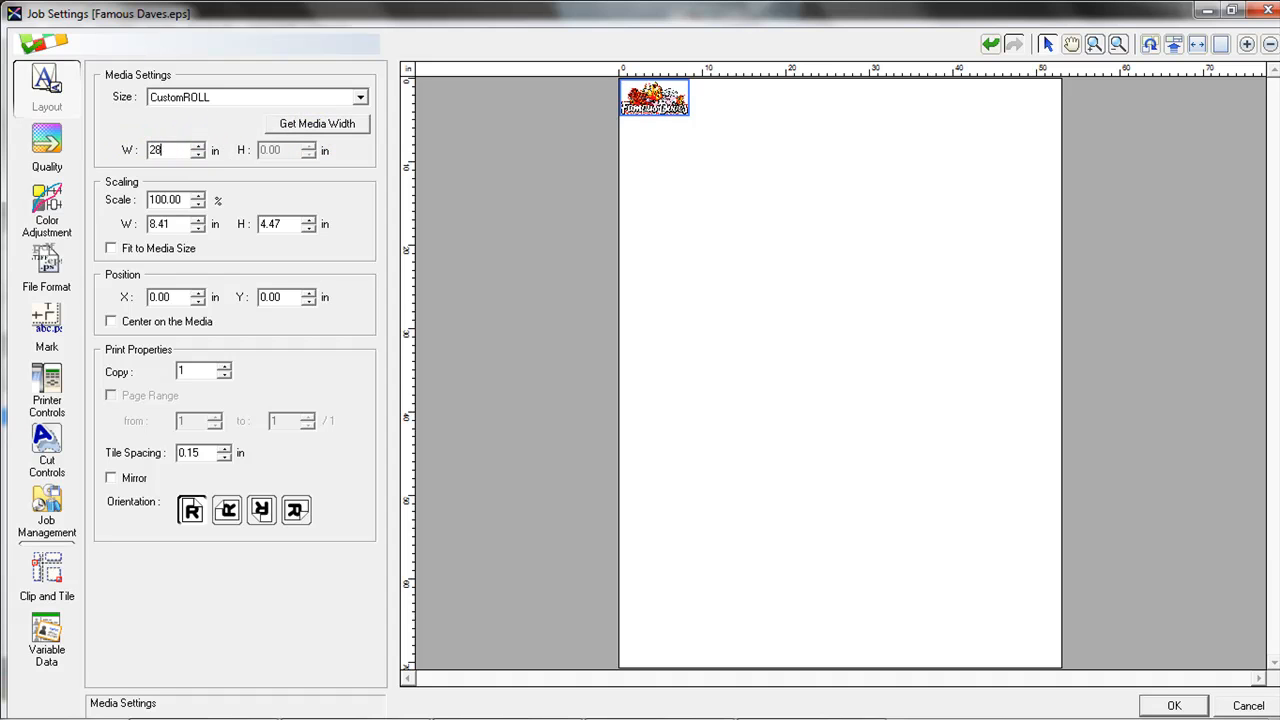
{"action": "key", "text": "Return"}
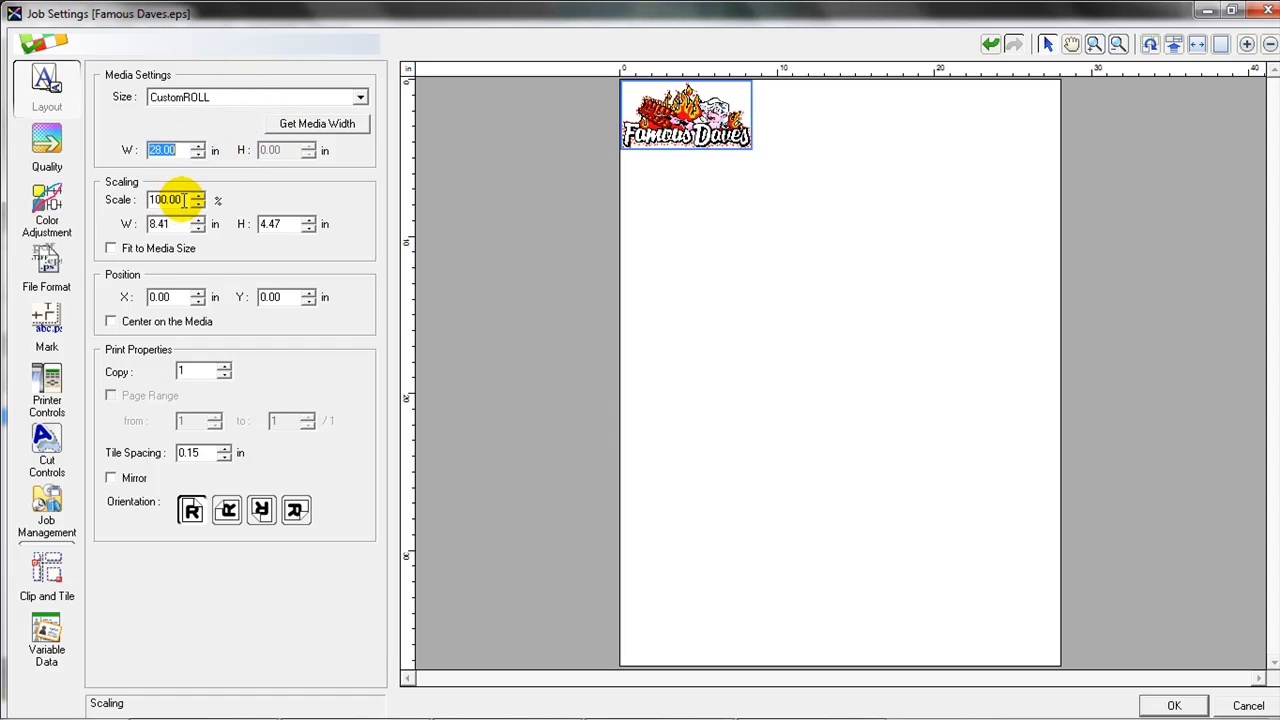
Try logo scale and width values, toggling scale-to-fit the media on and off.
{"action": "left_click_drag", "start_coordinate": [183, 200], "coordinate": [146, 202]}
{"action": "type", "text": "15"}
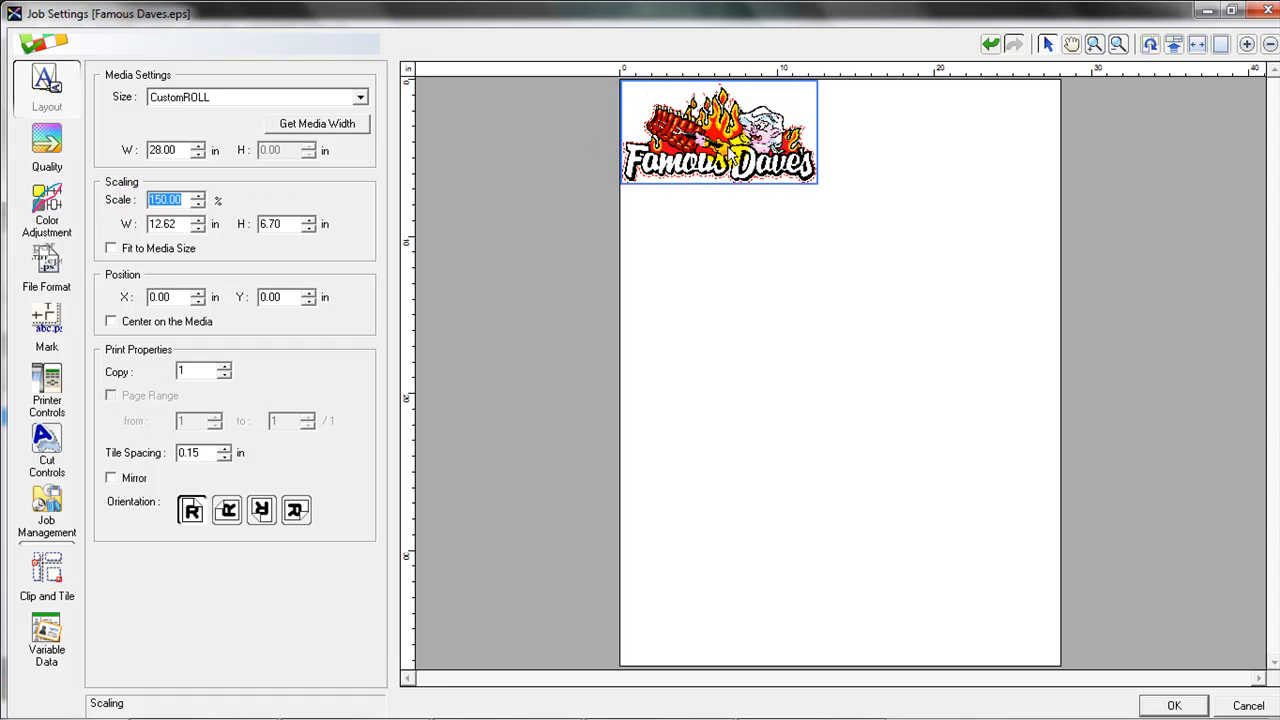
{"action": "left_click_drag", "start_coordinate": [163, 224], "coordinate": [128, 224]}
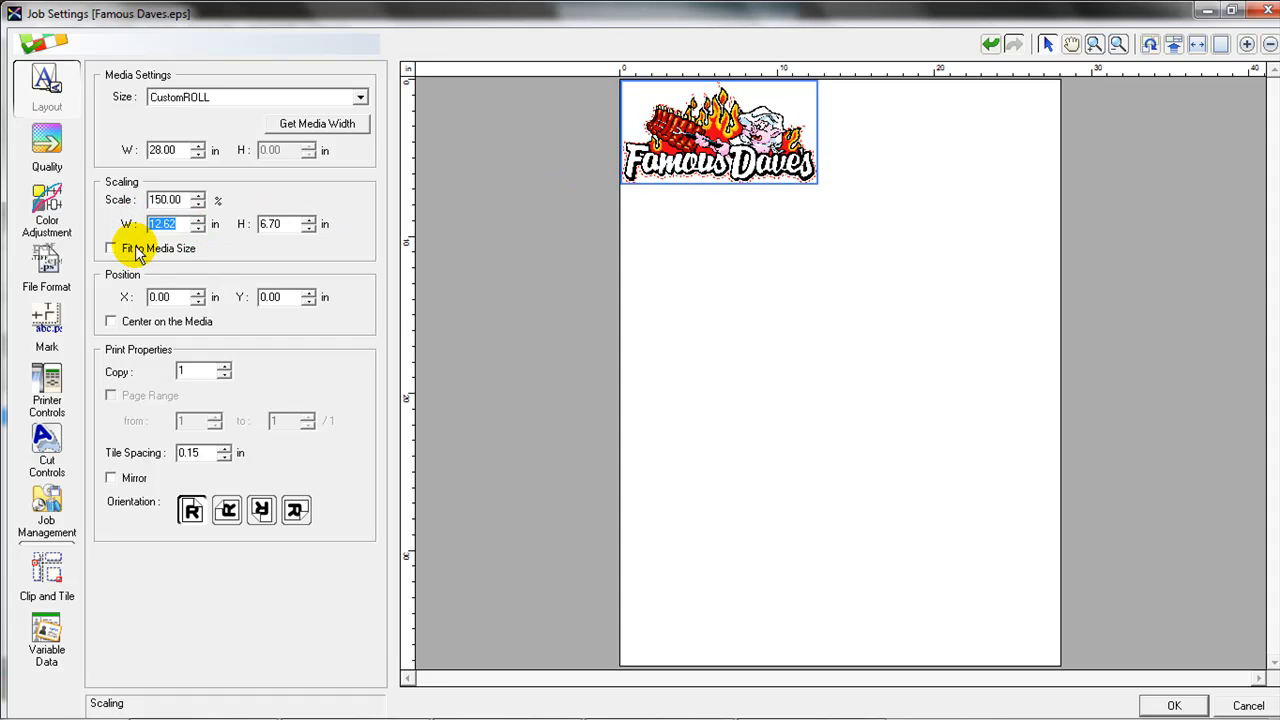
{"action": "type", "text": "11.00"}
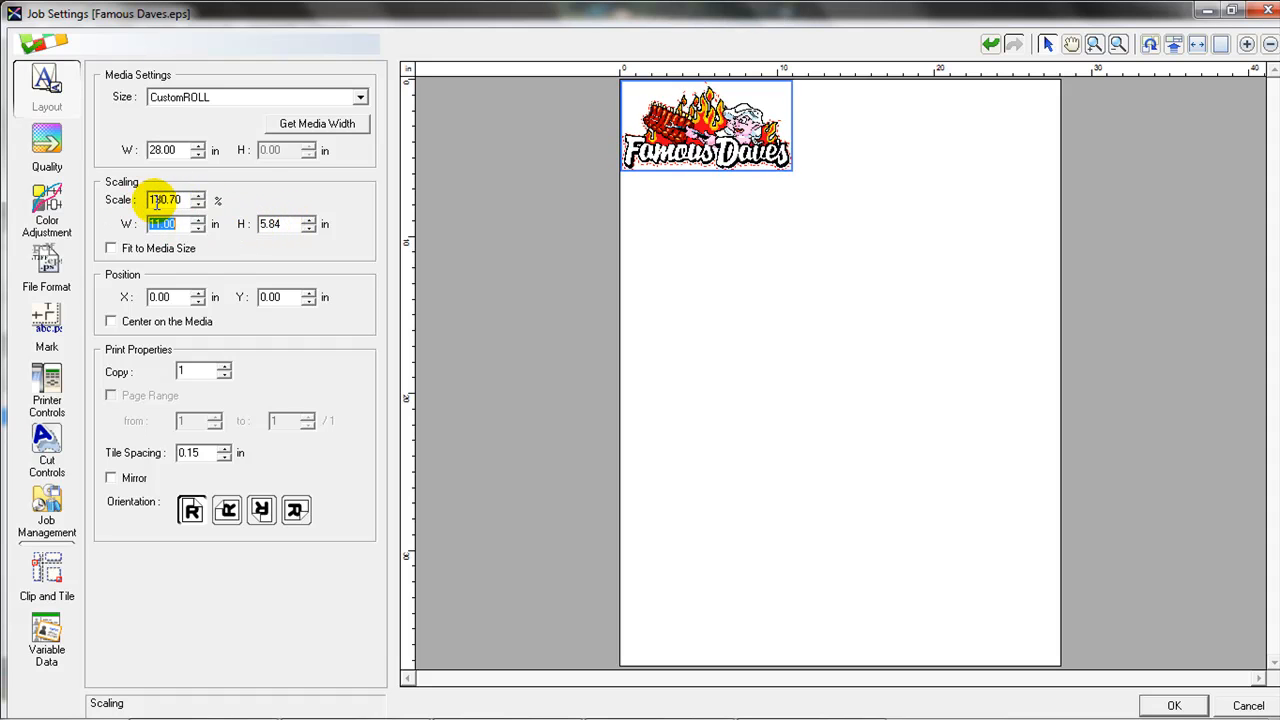
{"action": "left_click", "coordinate": [110, 248]}
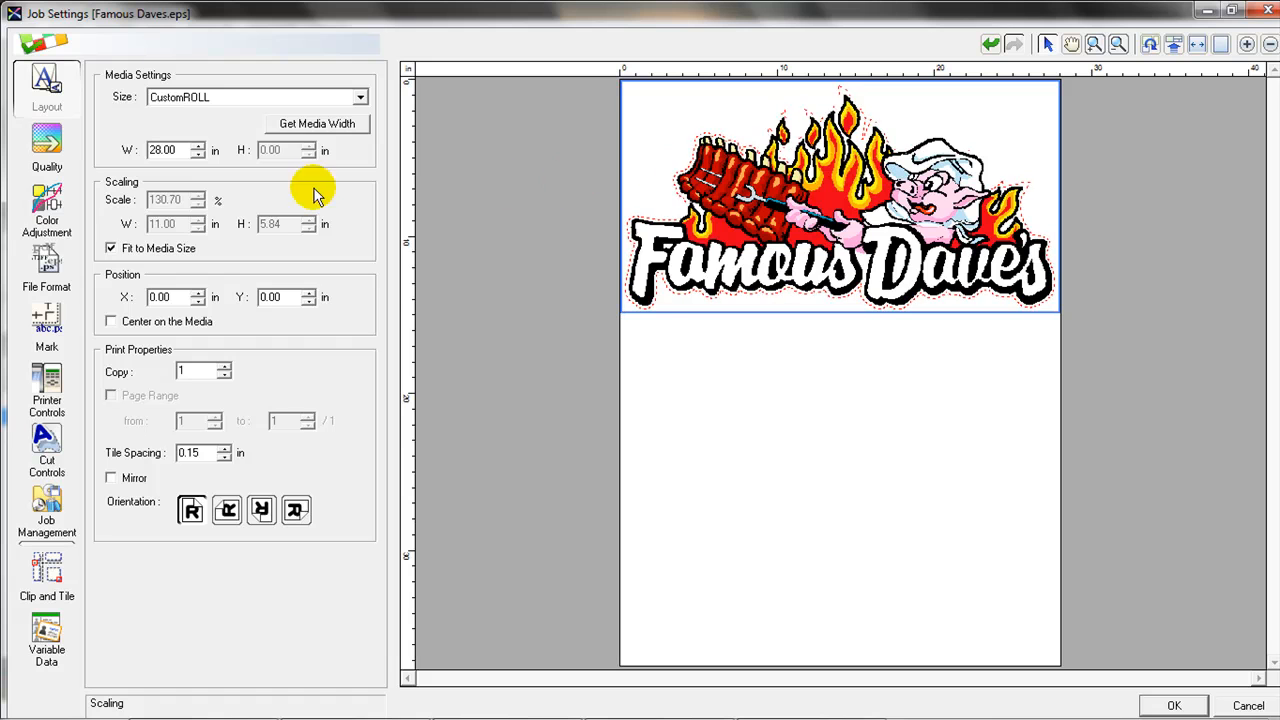
{"action": "left_click", "coordinate": [111, 249]}
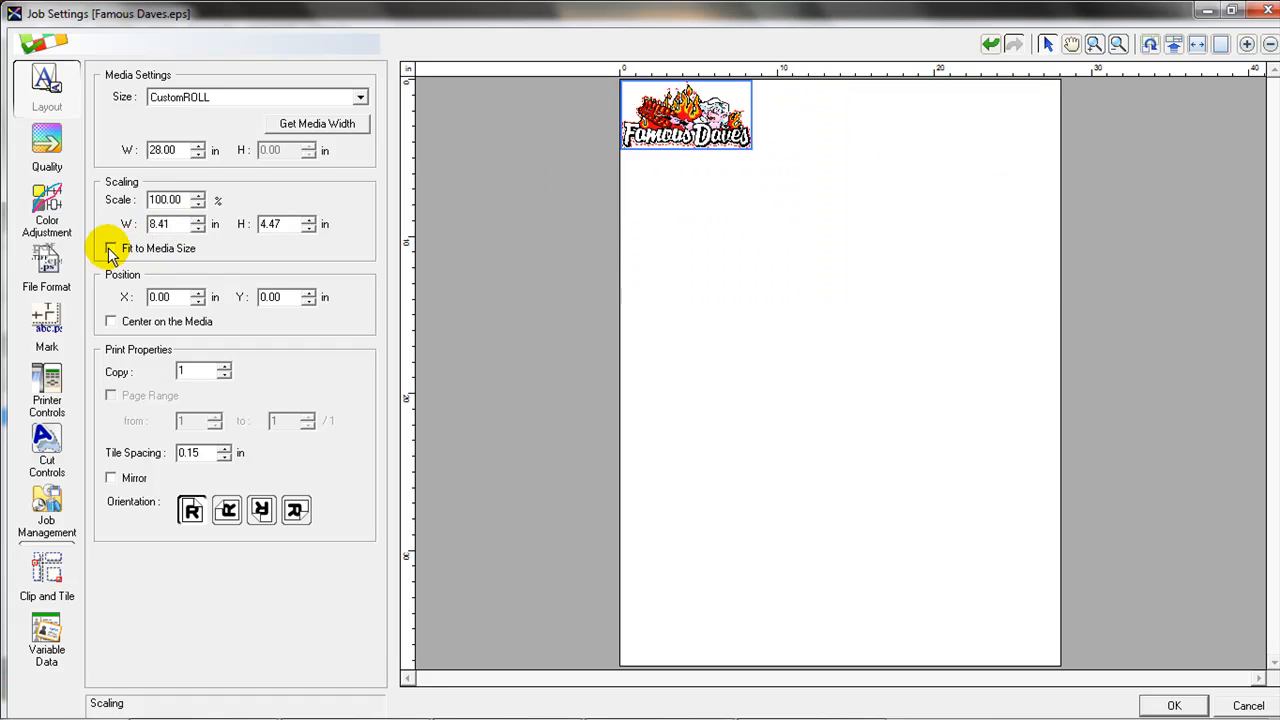
Set the logo width to 11.00 in, giving 5.84 in high at 130.70%.
{"action": "left_click_drag", "start_coordinate": [180, 223], "coordinate": [129, 214]}
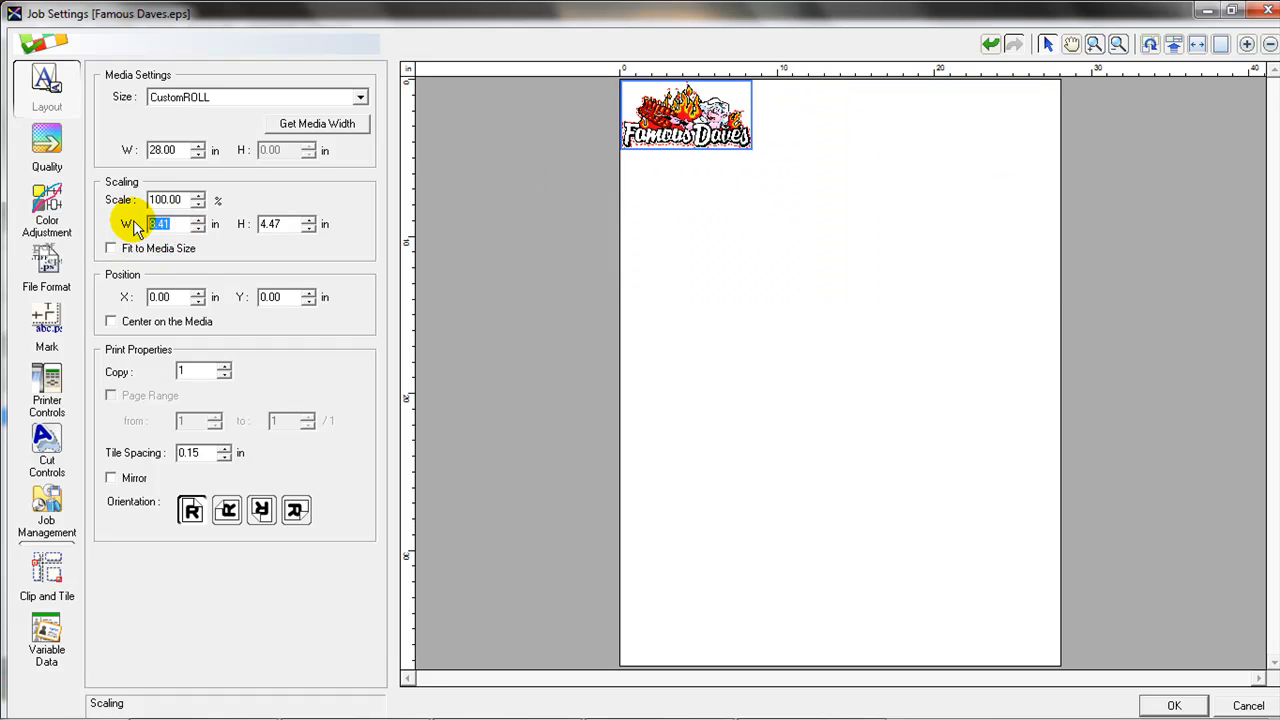
{"action": "type", "text": "28"}
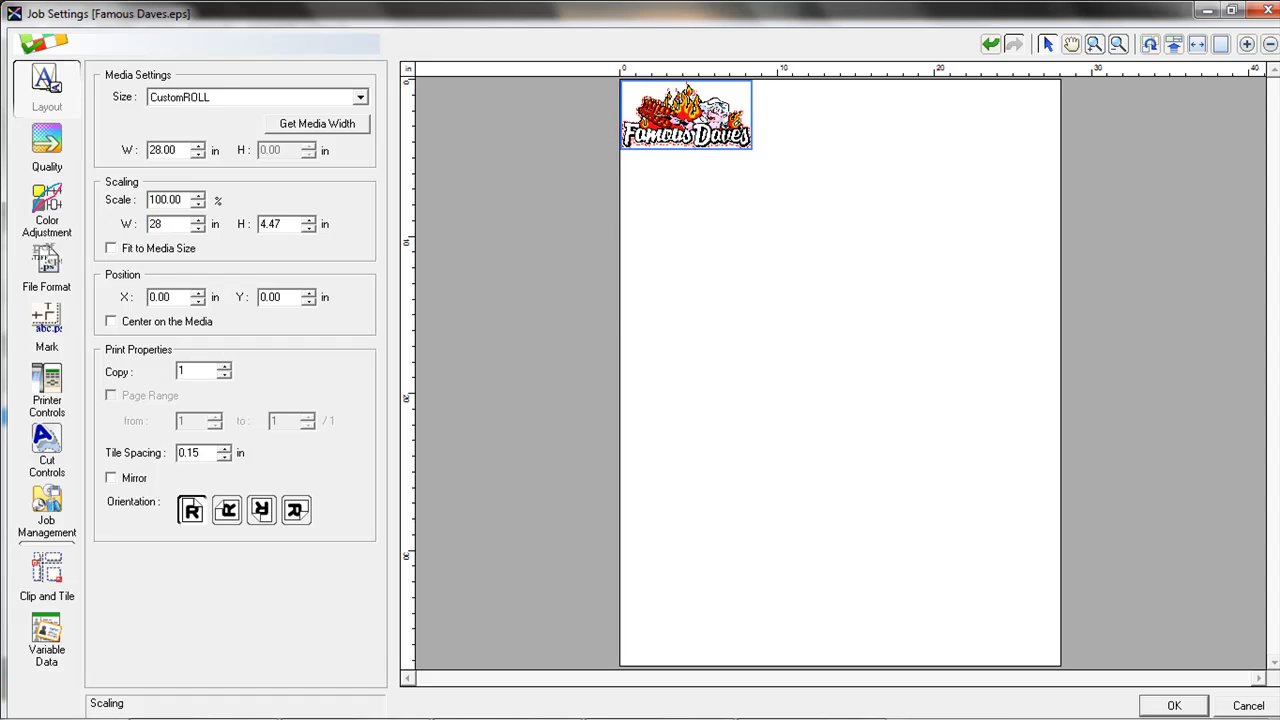
{"action": "key", "text": "Return"}
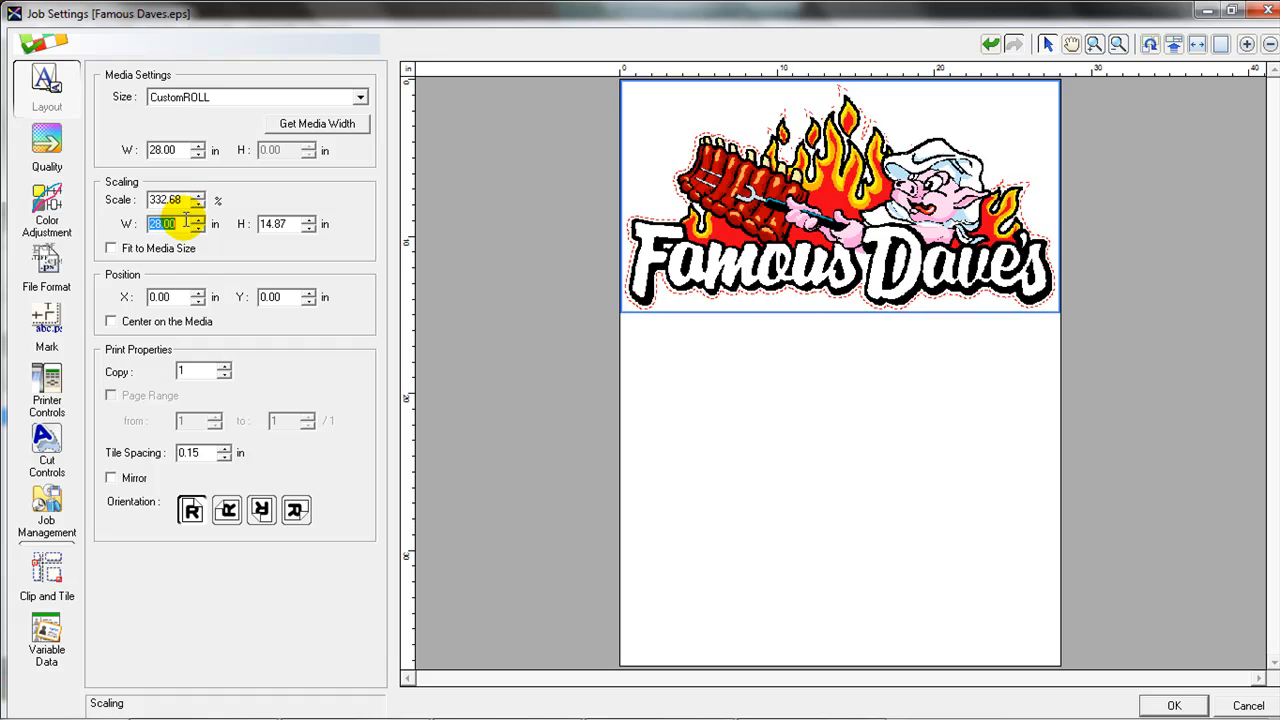
{"action": "type", "text": "11"}
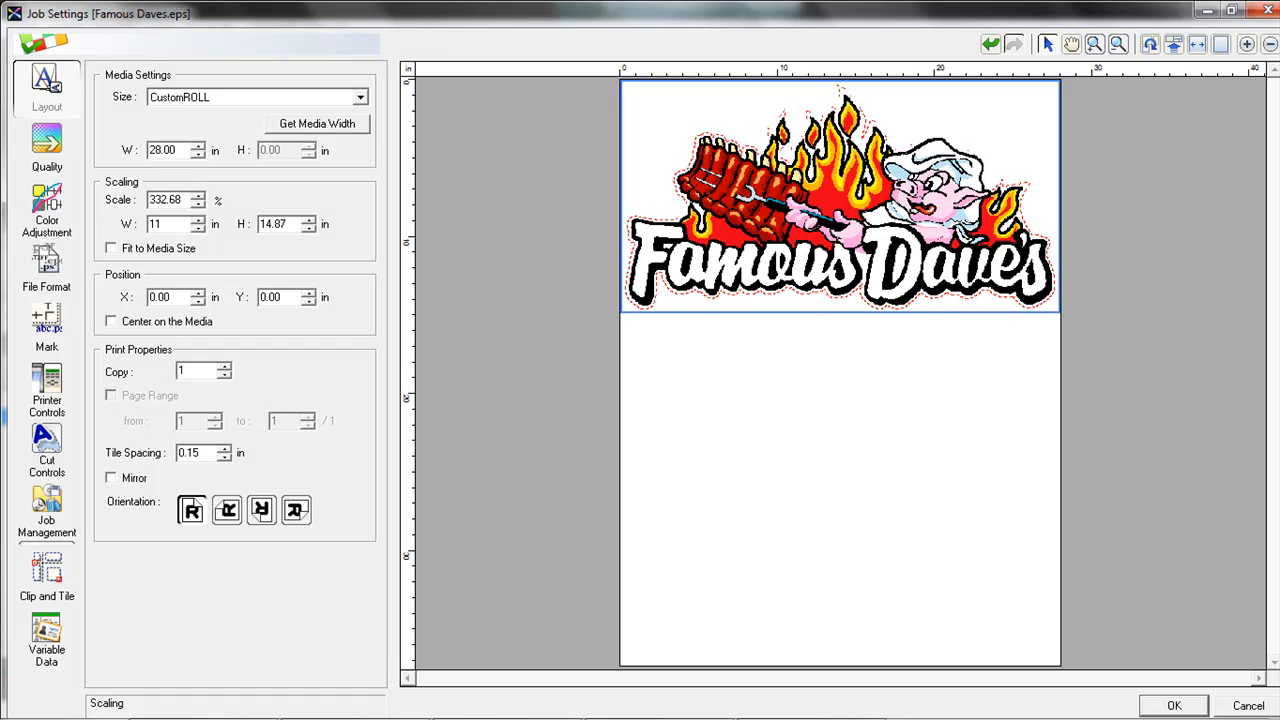
{"action": "key", "text": "Return"}
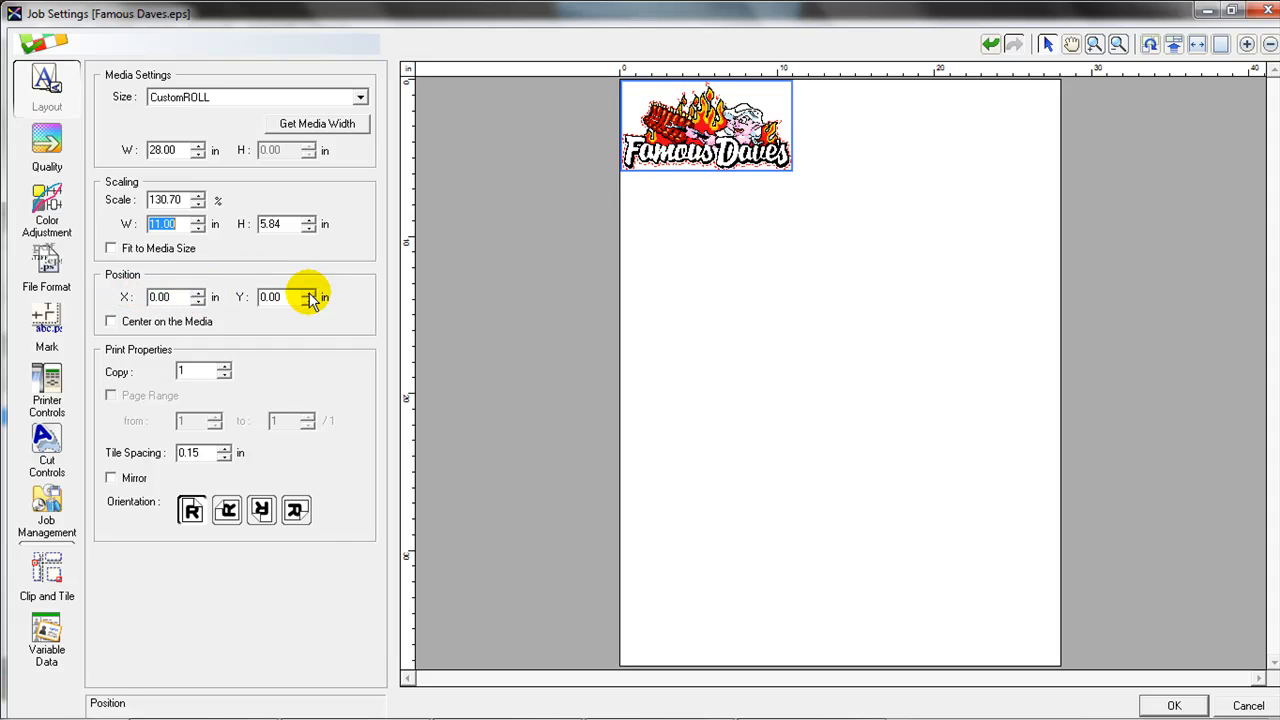
{"action": "left_click", "coordinate": [183, 297]}
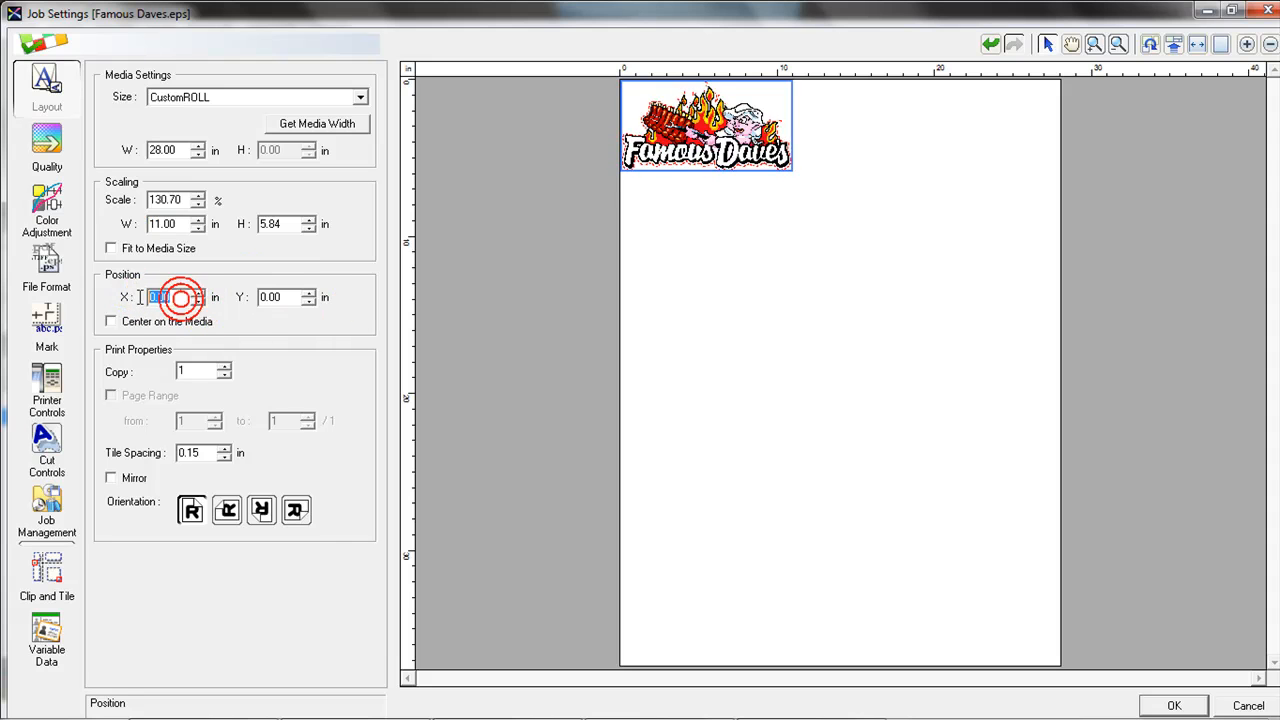
{"action": "type", "text": "5"}
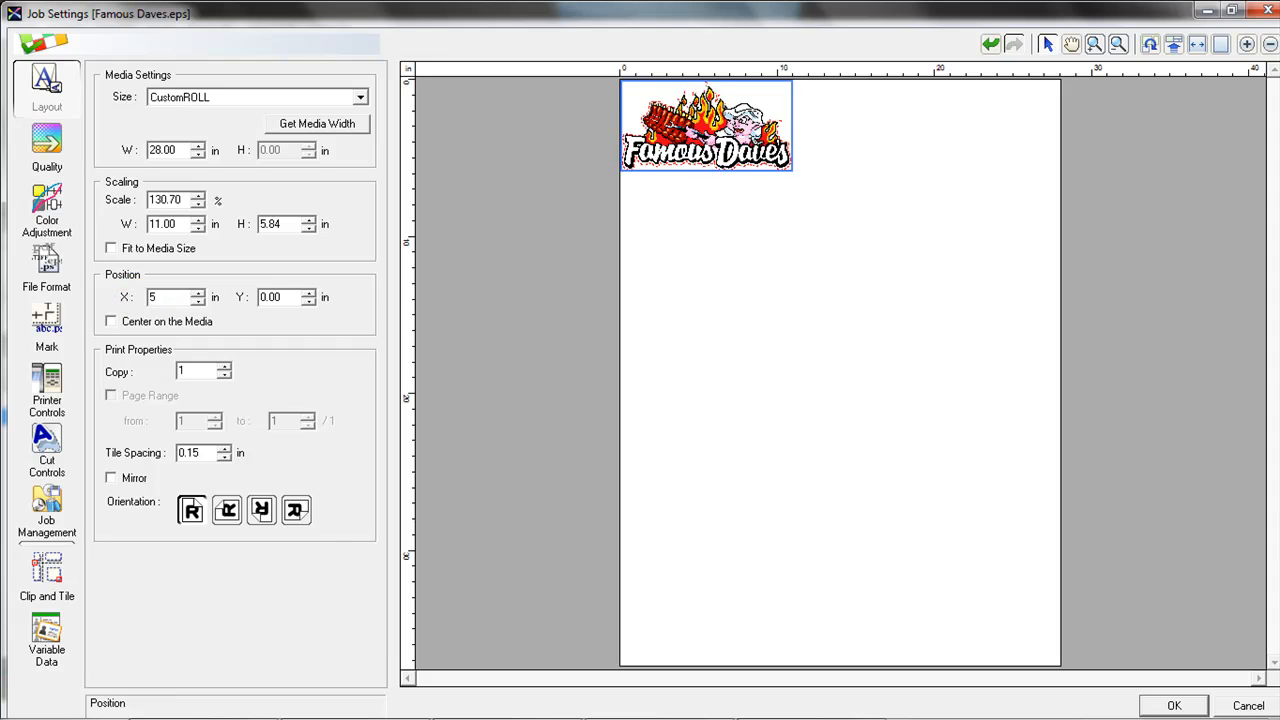
{"action": "key", "text": "Return"}
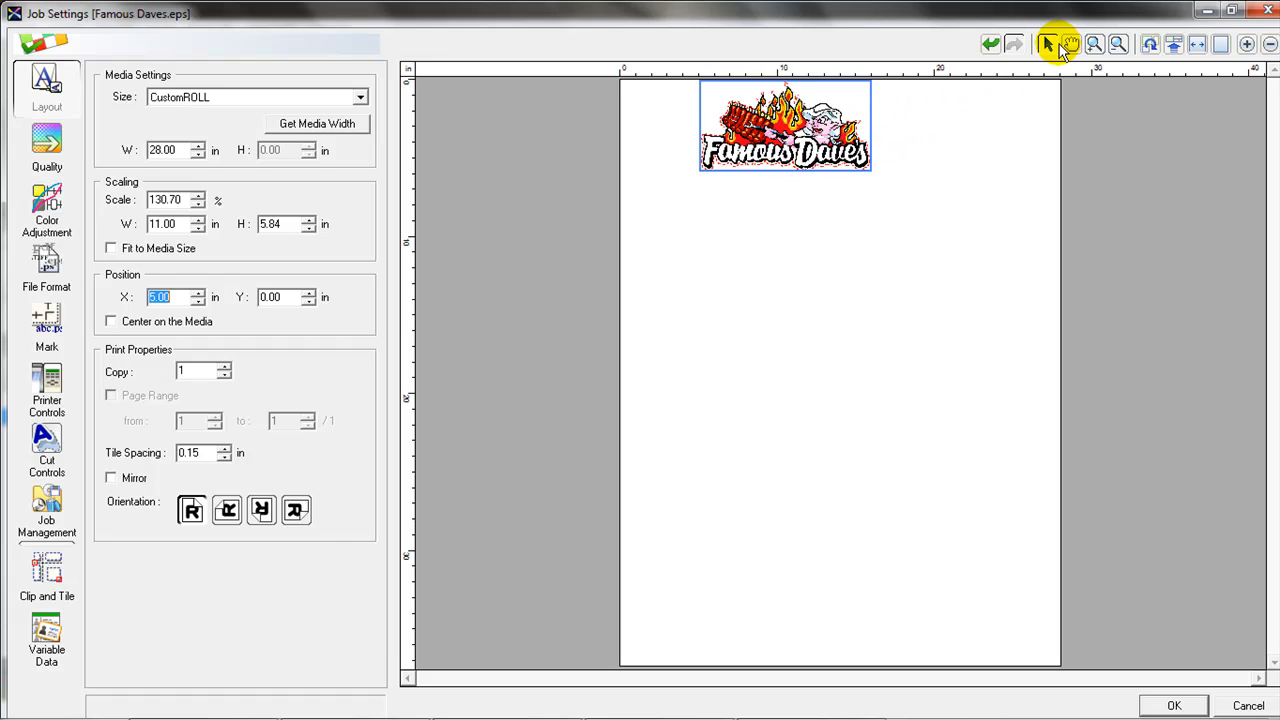
{"action": "mouse_move", "coordinate": [771, 118]}
{"action": "left_mouse_down"}
{"action": "mouse_move", "coordinate": [898, 118]}
{"action": "mouse_move", "coordinate": [753, 118]}
{"action": "left_mouse_up"}
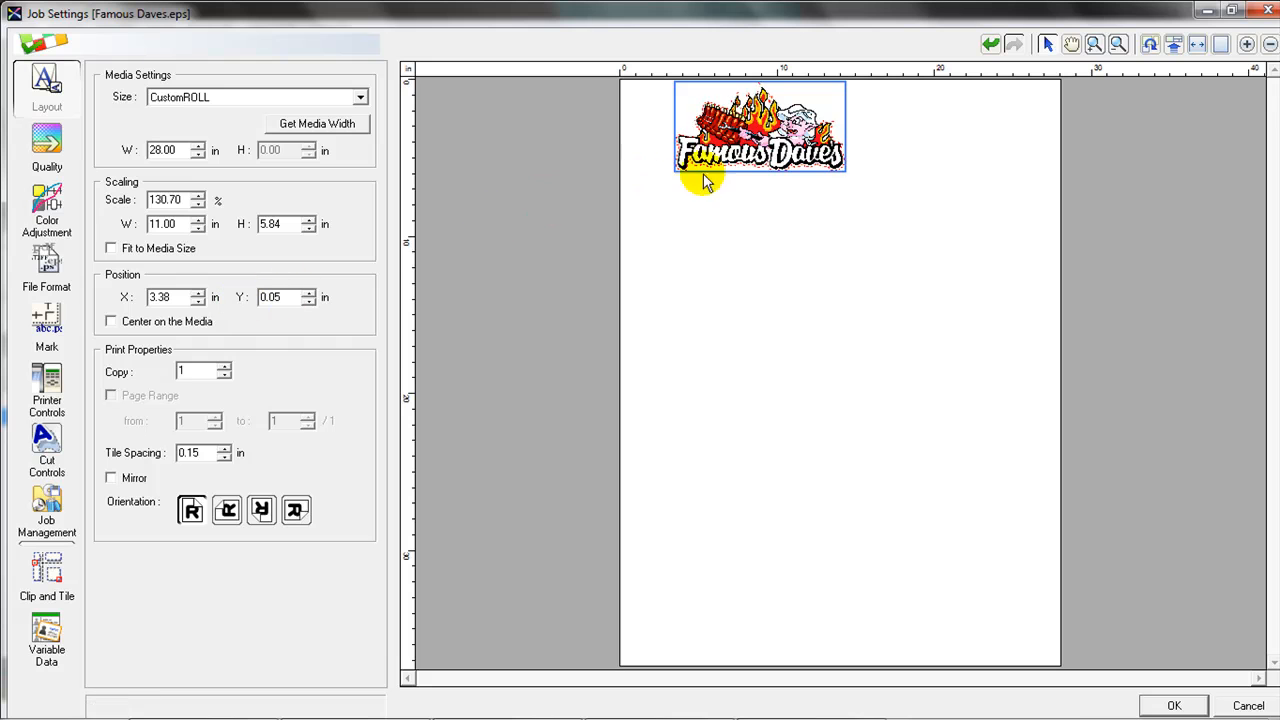
{"action": "left_click_drag", "start_coordinate": [680, 150], "coordinate": [626, 148]}
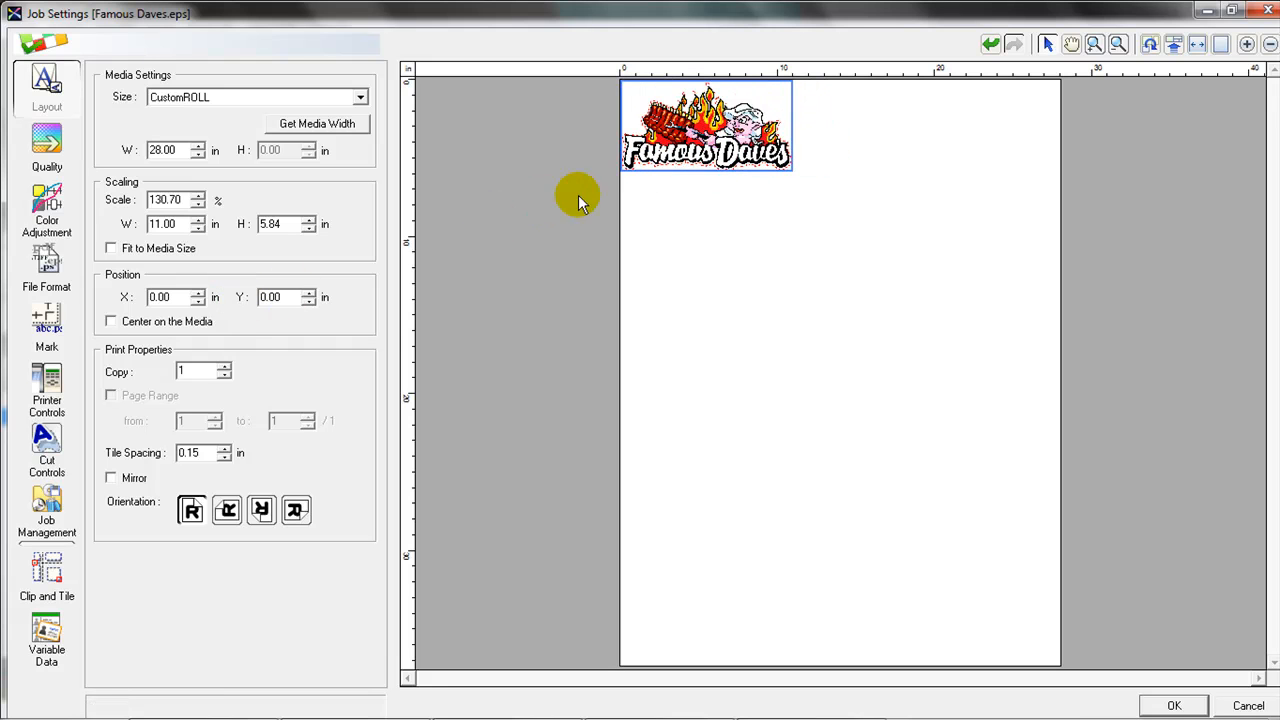
{"action": "left_click", "coordinate": [111, 322]}
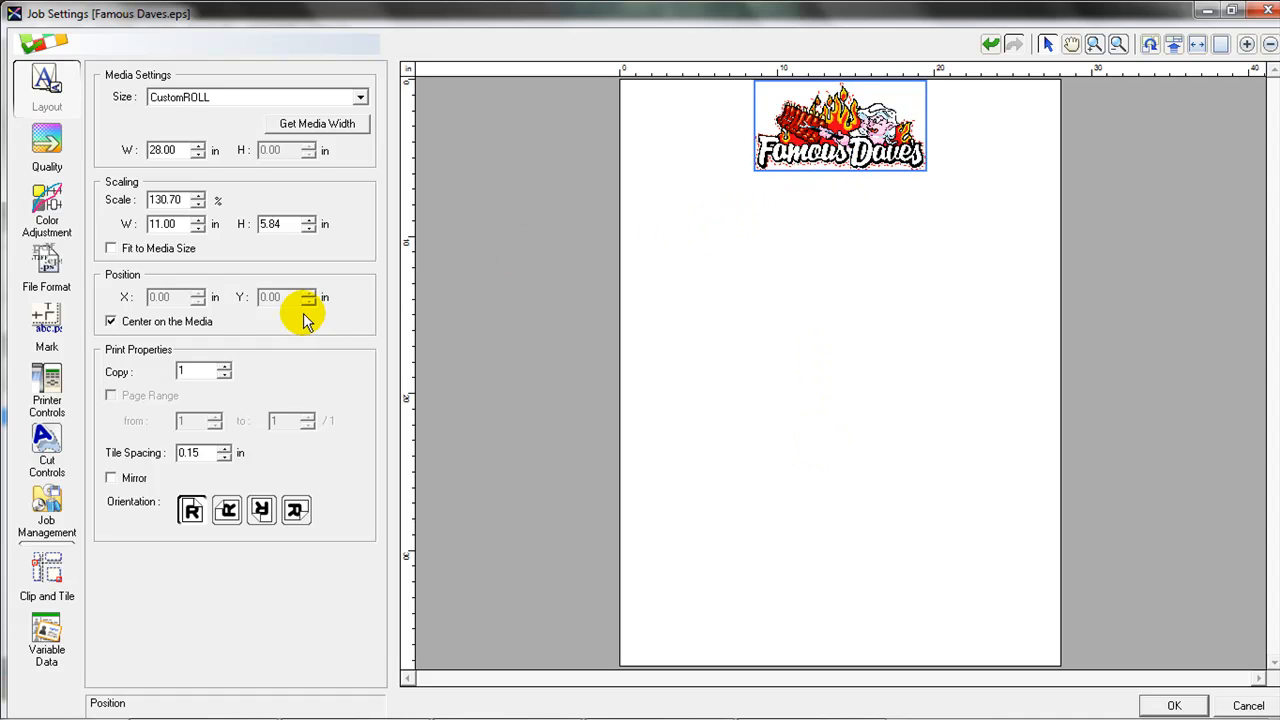
{"action": "left_click", "coordinate": [170, 324]}
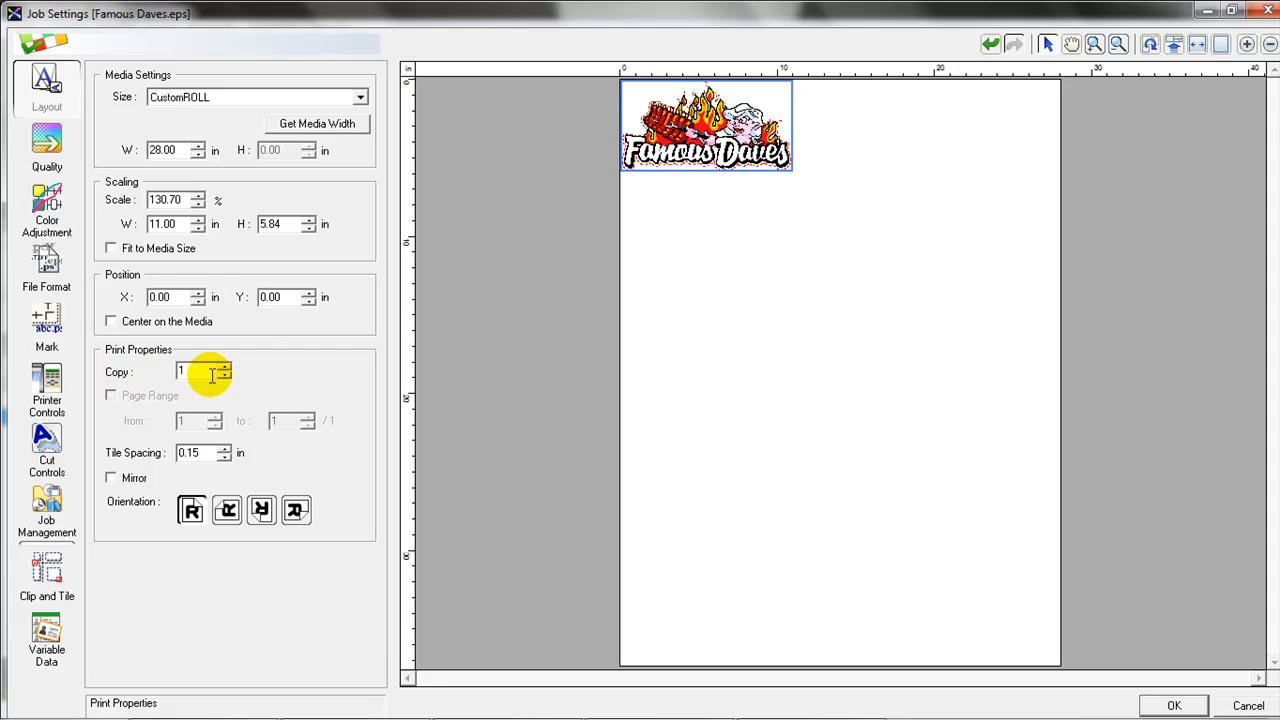
Make 8 copies rotated 90° and start raising the tile spacing.
{"action": "left_click_drag", "start_coordinate": [198, 371], "coordinate": [176, 372]}
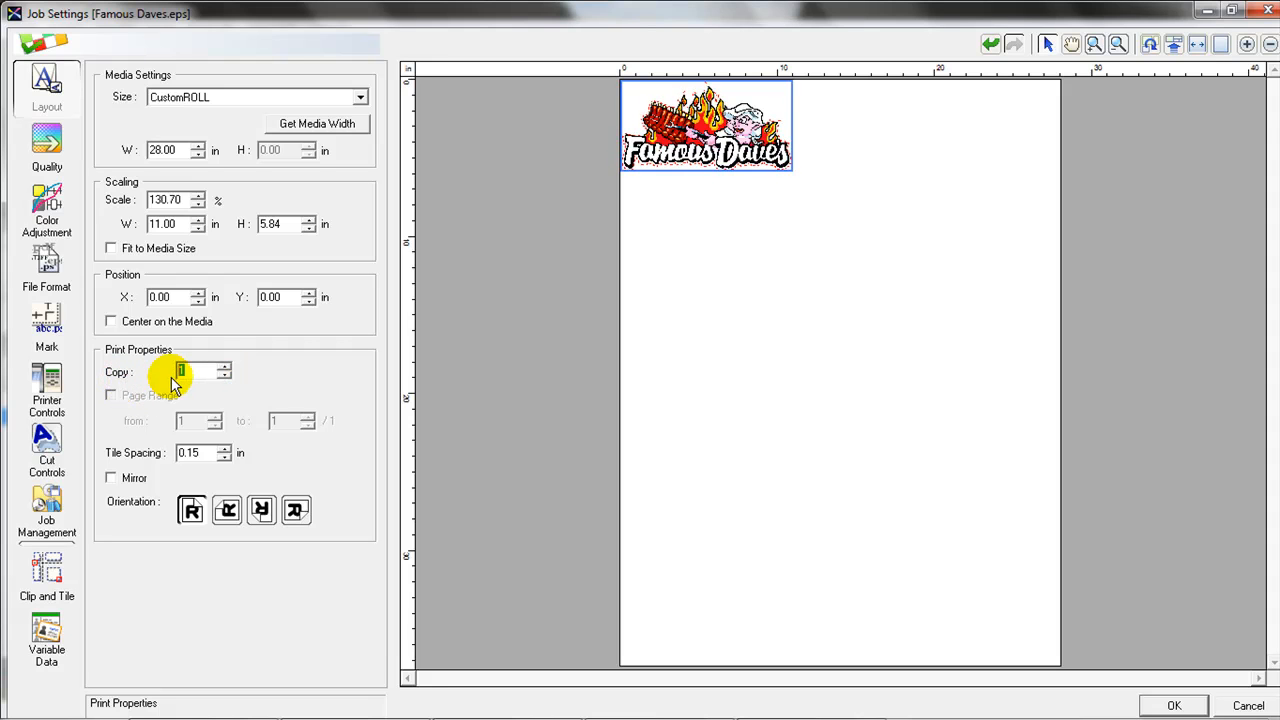
{"action": "type", "text": "8"}
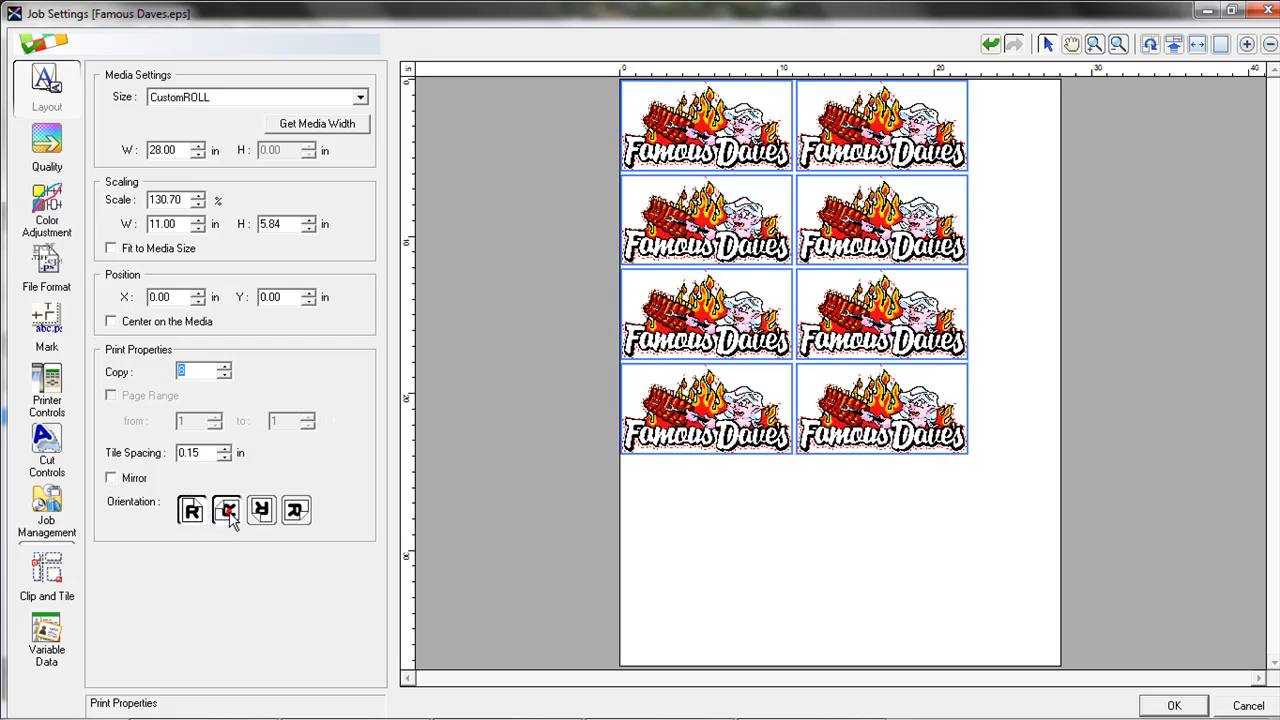
{"action": "left_click", "coordinate": [228, 512]}
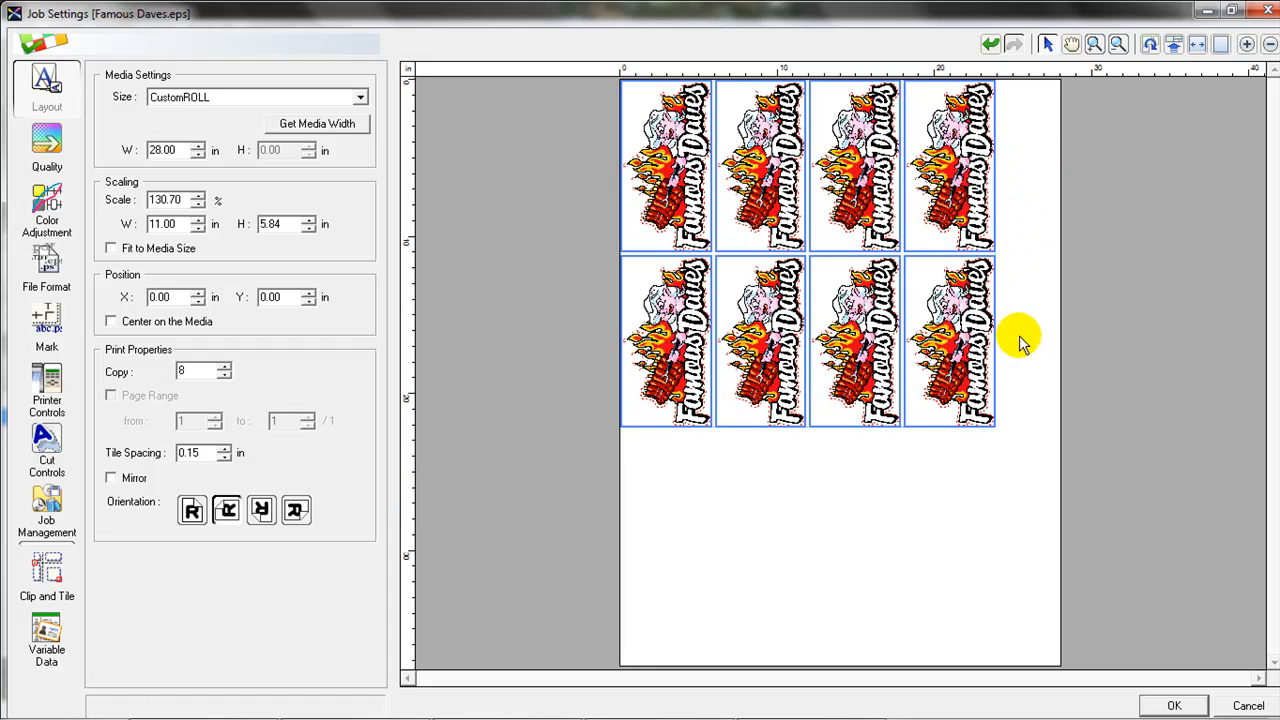
{"action": "left_click", "coordinate": [192, 510]}
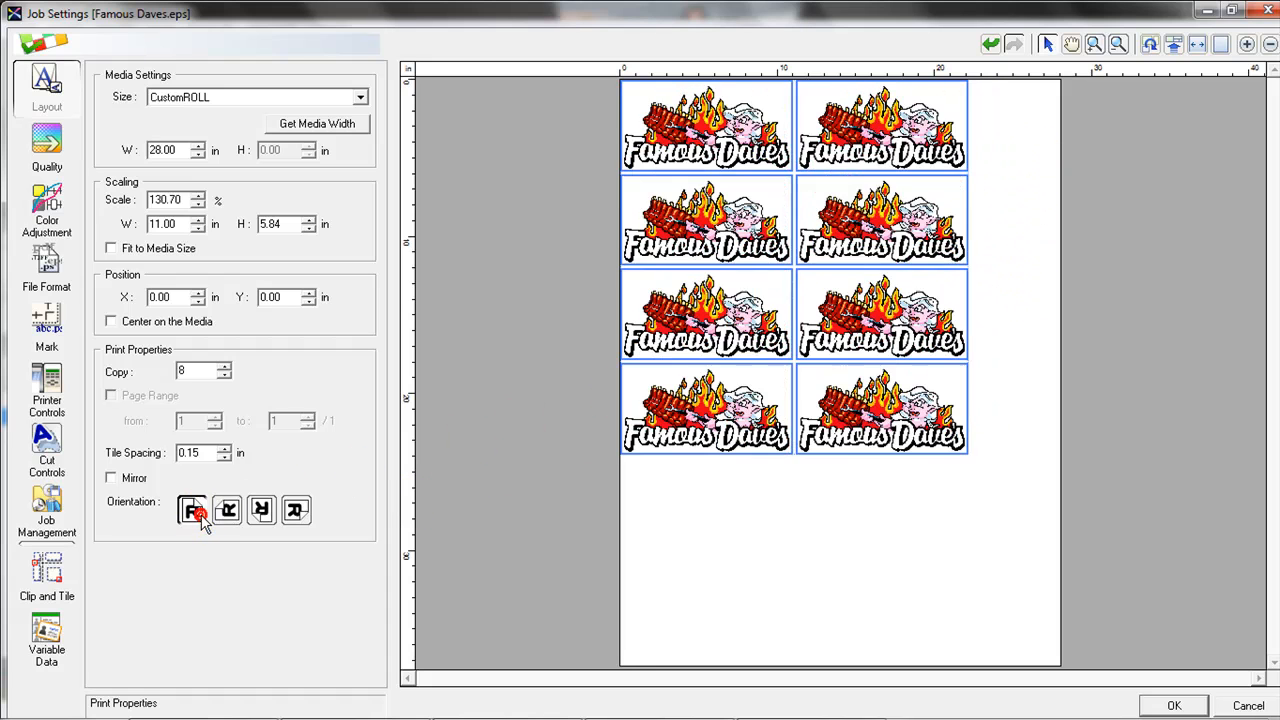
{"action": "left_click", "coordinate": [228, 512]}
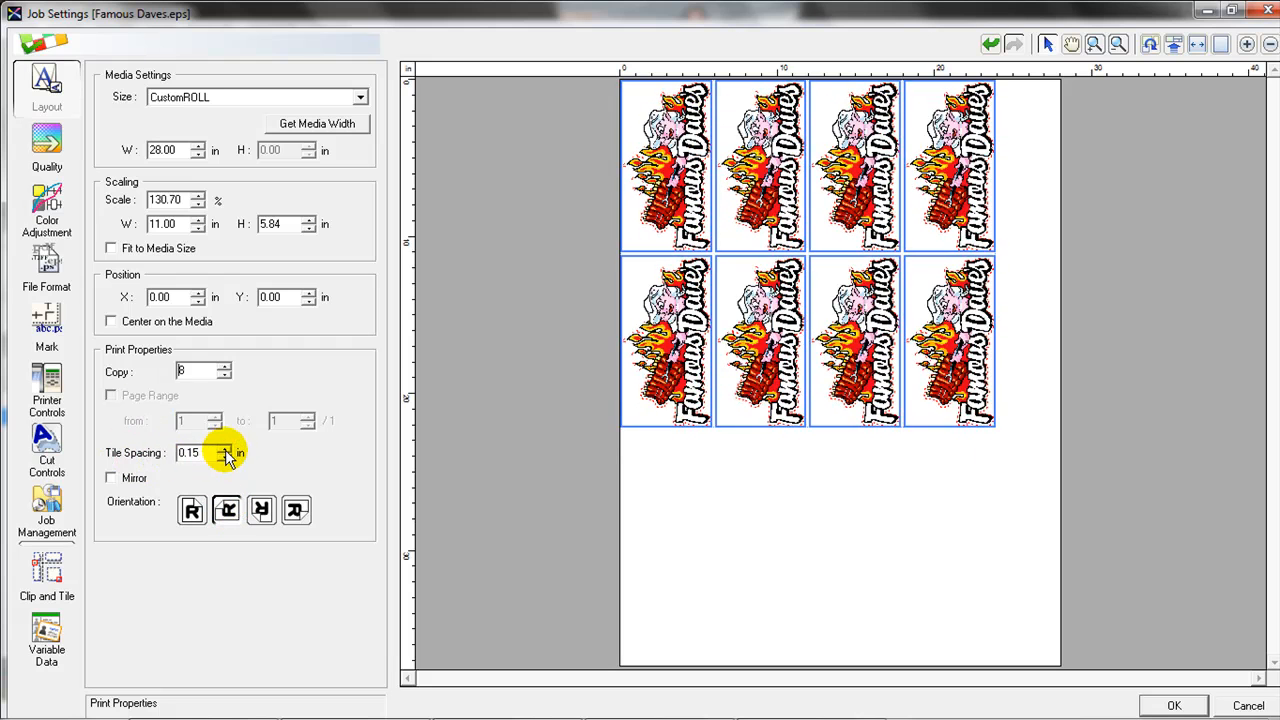
{"action": "left_click", "coordinate": [226, 449]}
{"action": "left_click", "coordinate": [226, 449]}
Raise the tile spacing to 0.65 in and centre the layout on the media.
{"action": "left_click", "coordinate": [226, 449]}
{"action": "left_click", "coordinate": [226, 449]}
{"action": "left_click", "coordinate": [226, 449]}
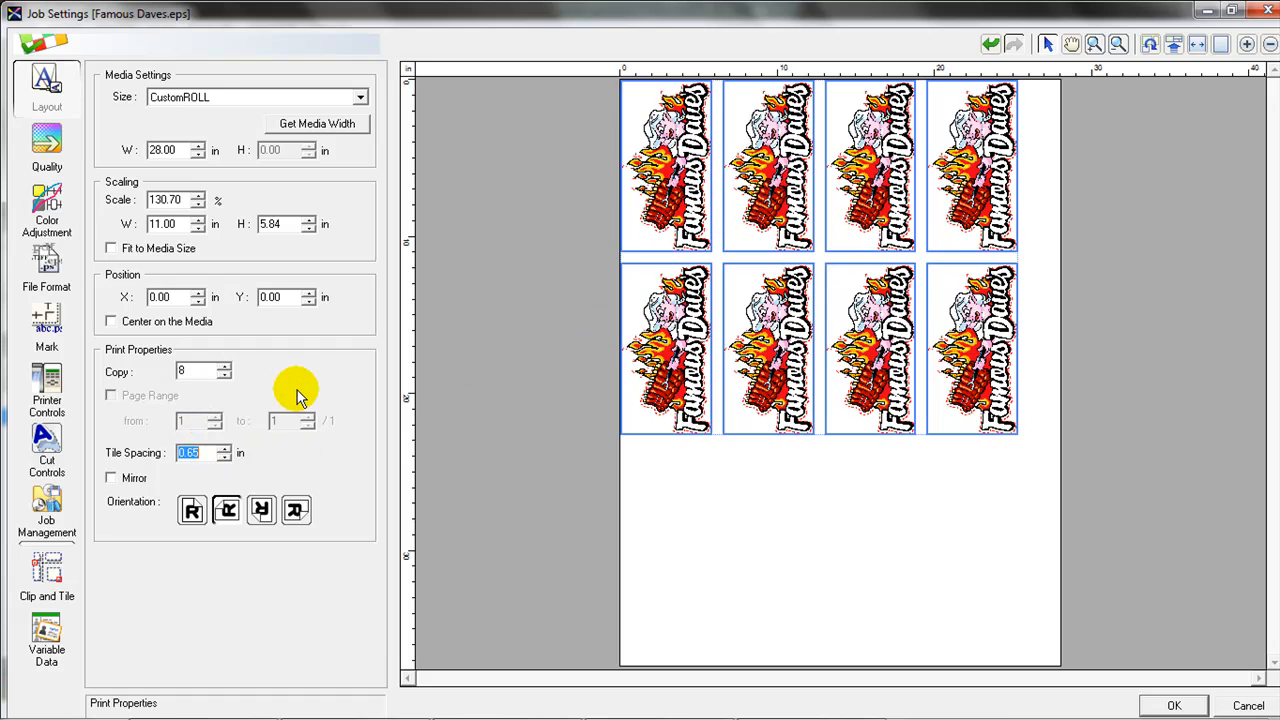
{"action": "left_click", "coordinate": [193, 324]}
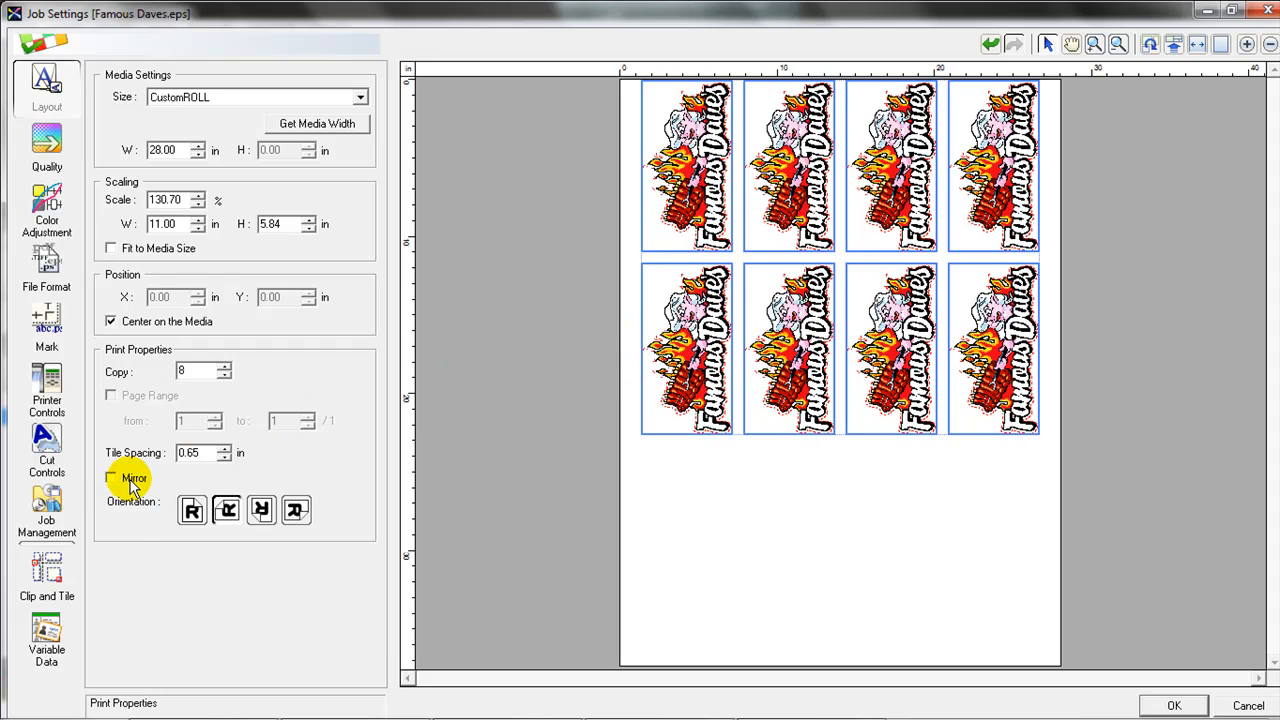
{"action": "left_click", "coordinate": [111, 477]}
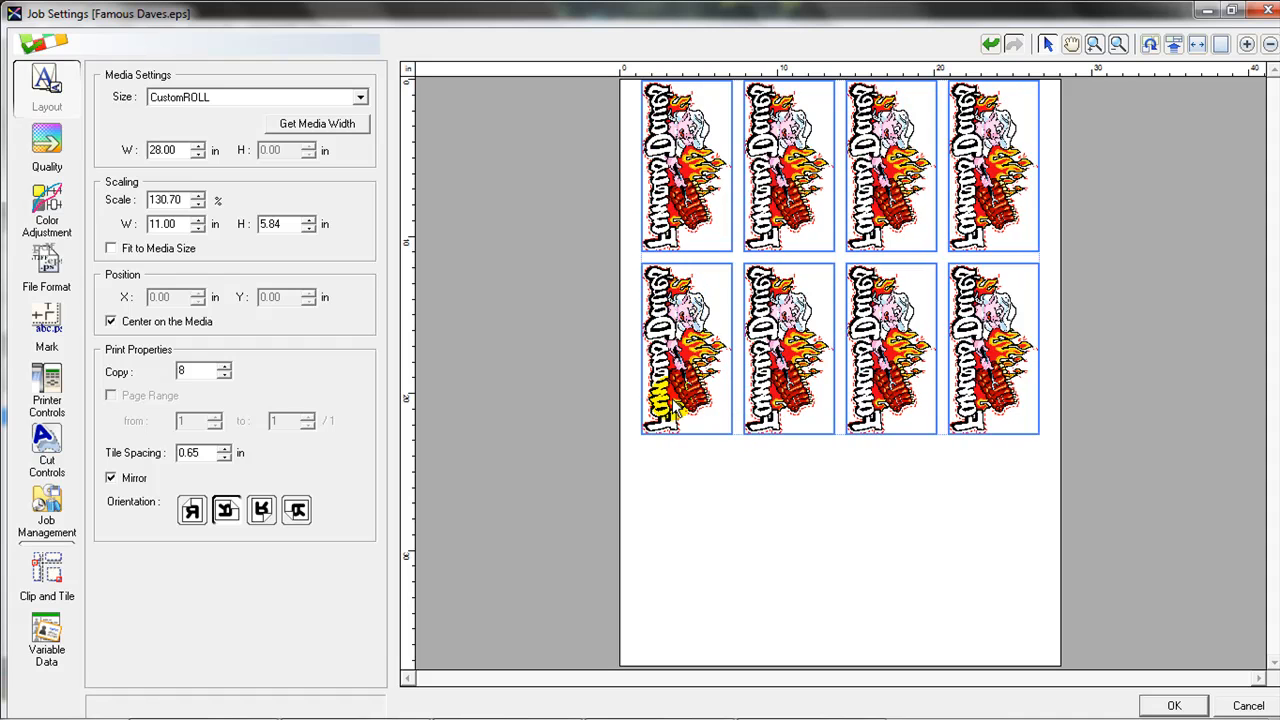
{"action": "left_click", "coordinate": [122, 480]}
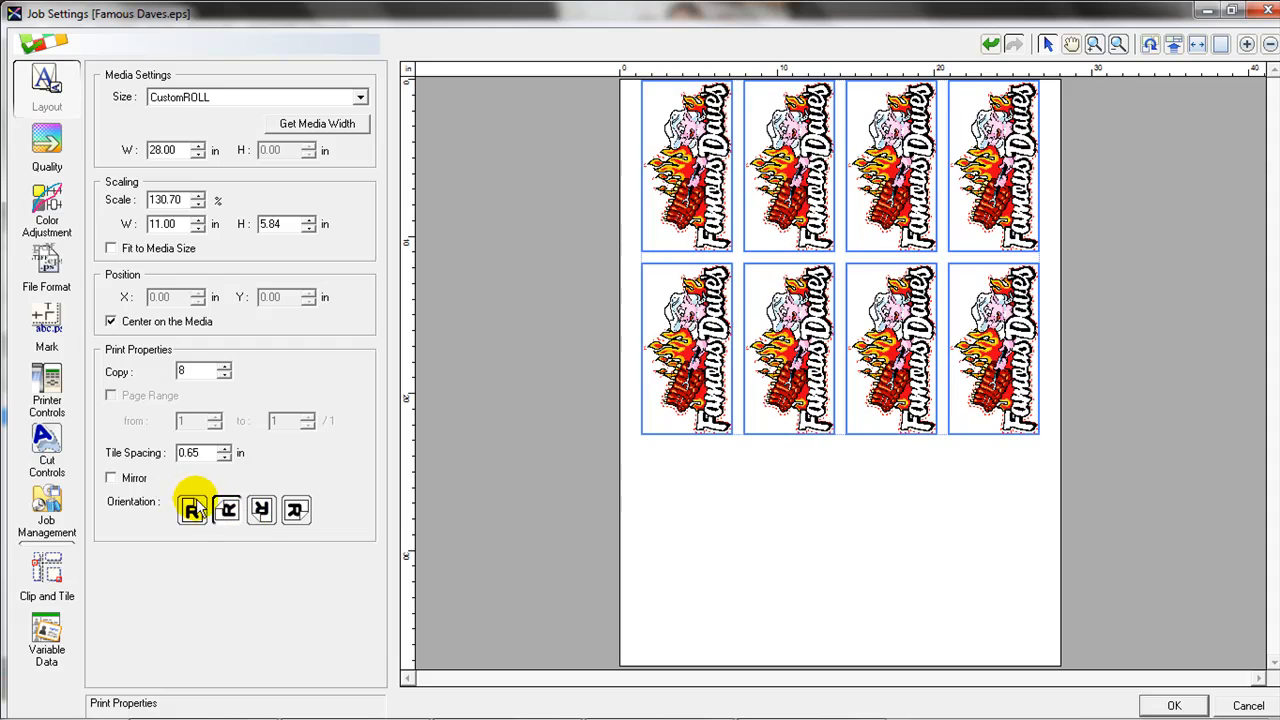
{"action": "left_click", "coordinate": [115, 478]}
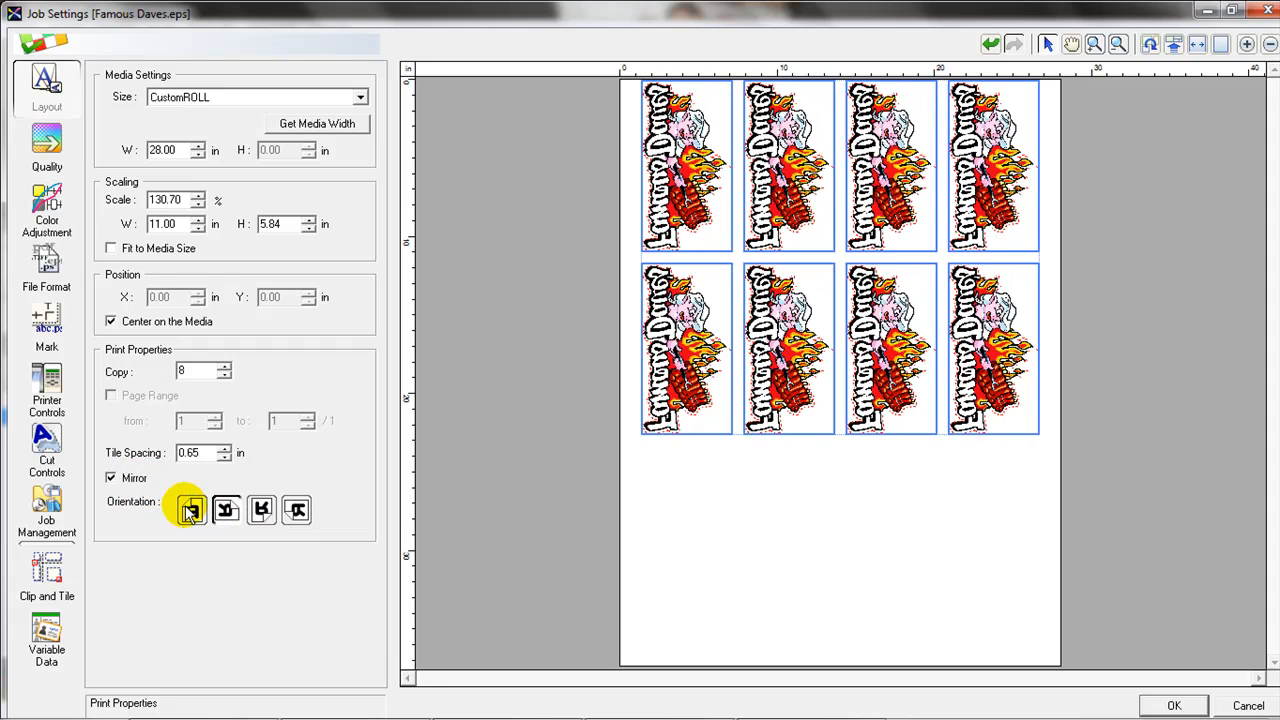
{"action": "left_click", "coordinate": [134, 479]}
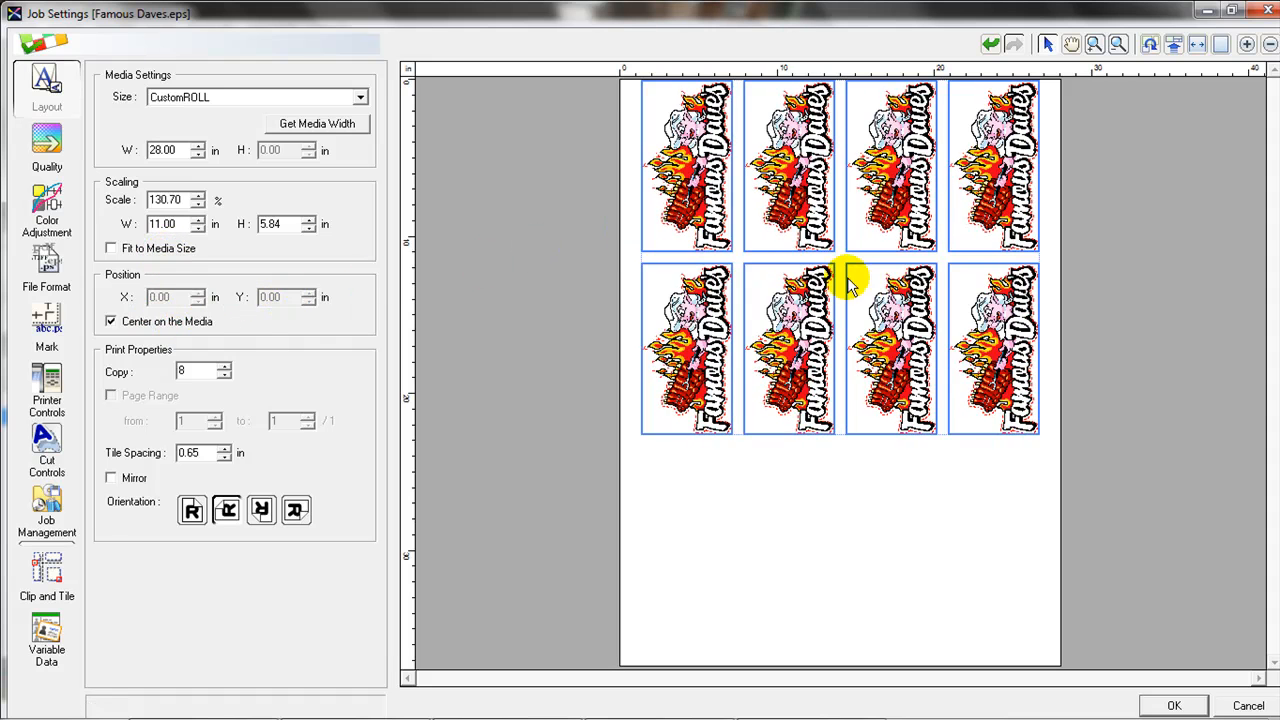
{"action": "left_click", "coordinate": [737, 480]}
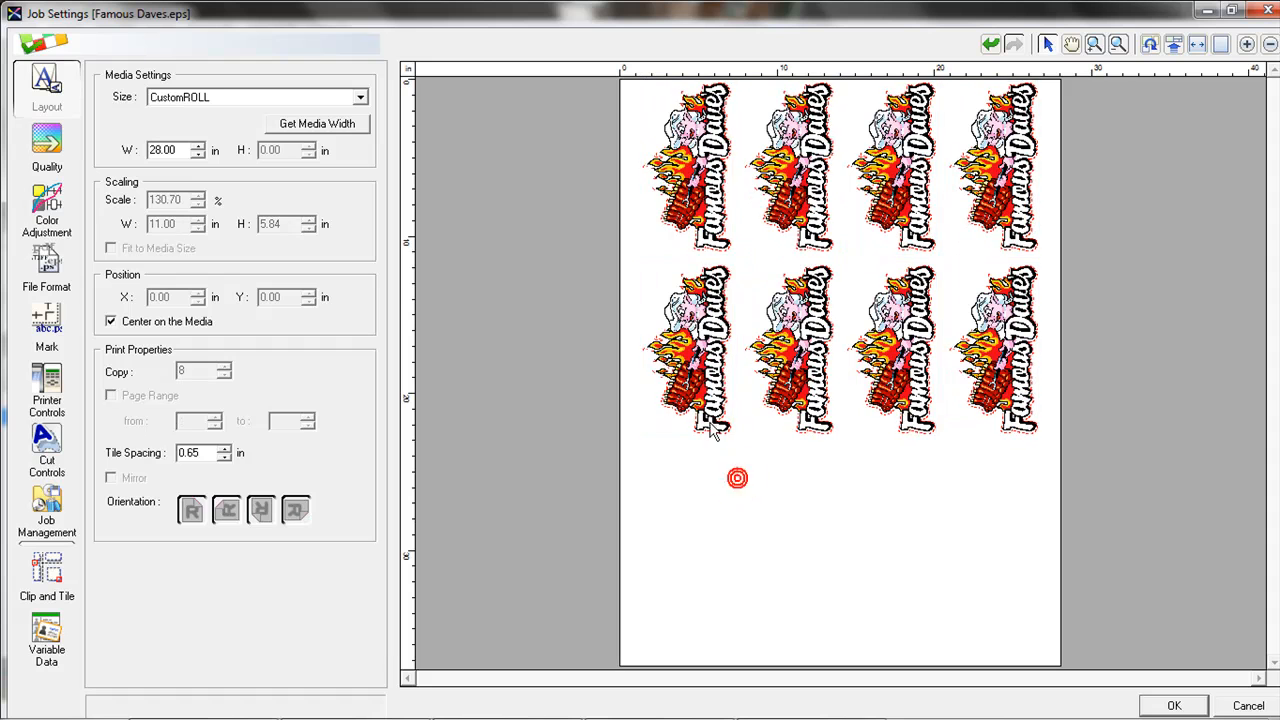
{"action": "left_click", "coordinate": [698, 375]}
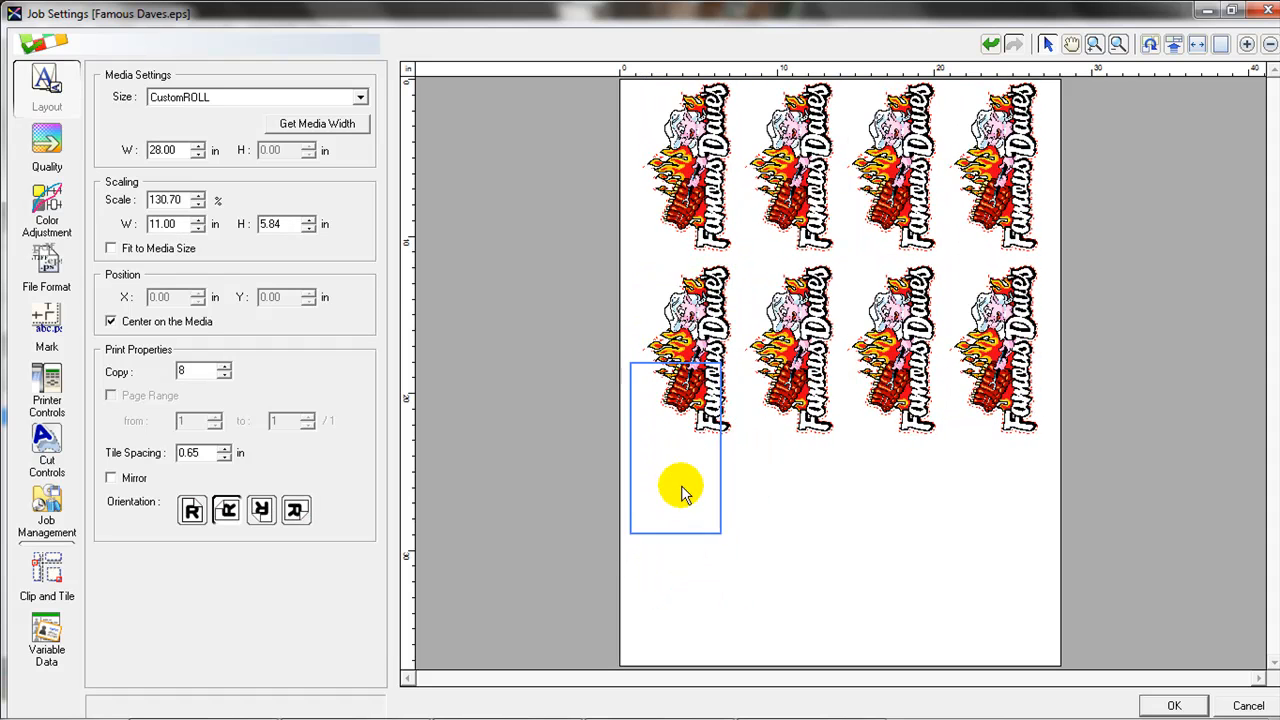
{"action": "left_click_drag", "start_coordinate": [682, 490], "coordinate": [683, 496]}
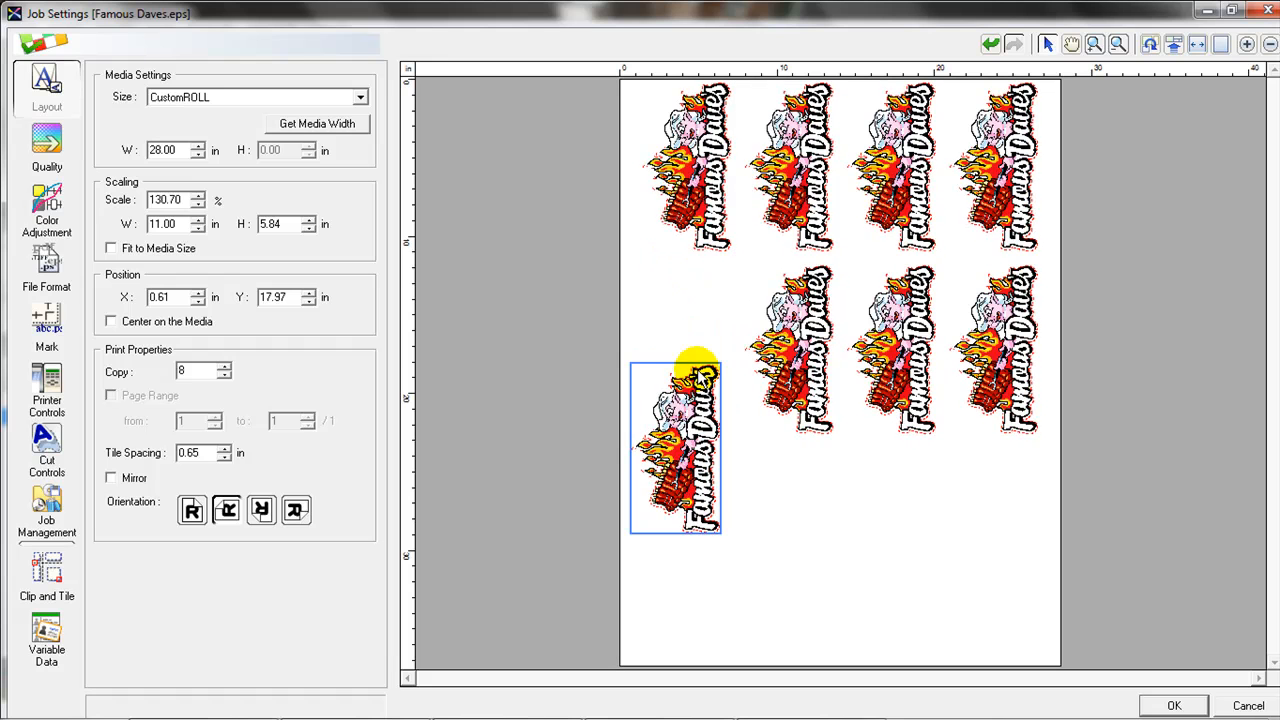
{"action": "left_click", "coordinate": [189, 321]}
{"action": "left_click", "coordinate": [190, 321]}
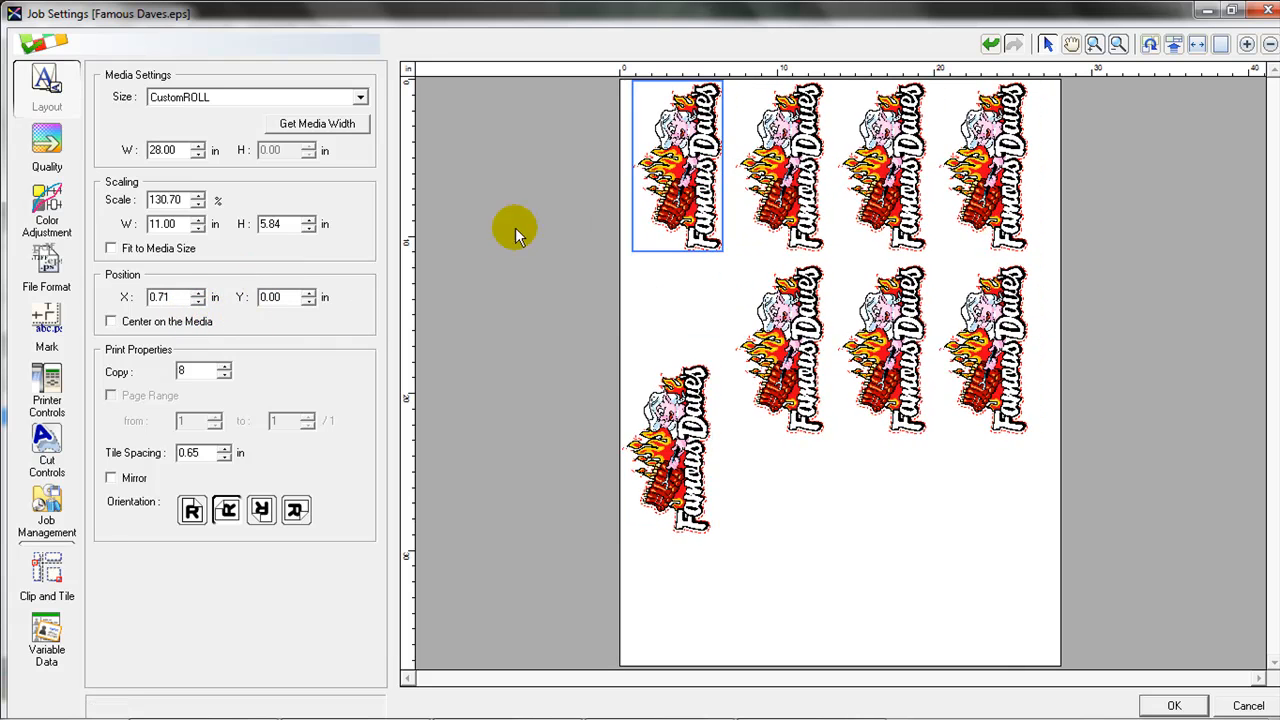
{"action": "left_click", "coordinate": [190, 321]}
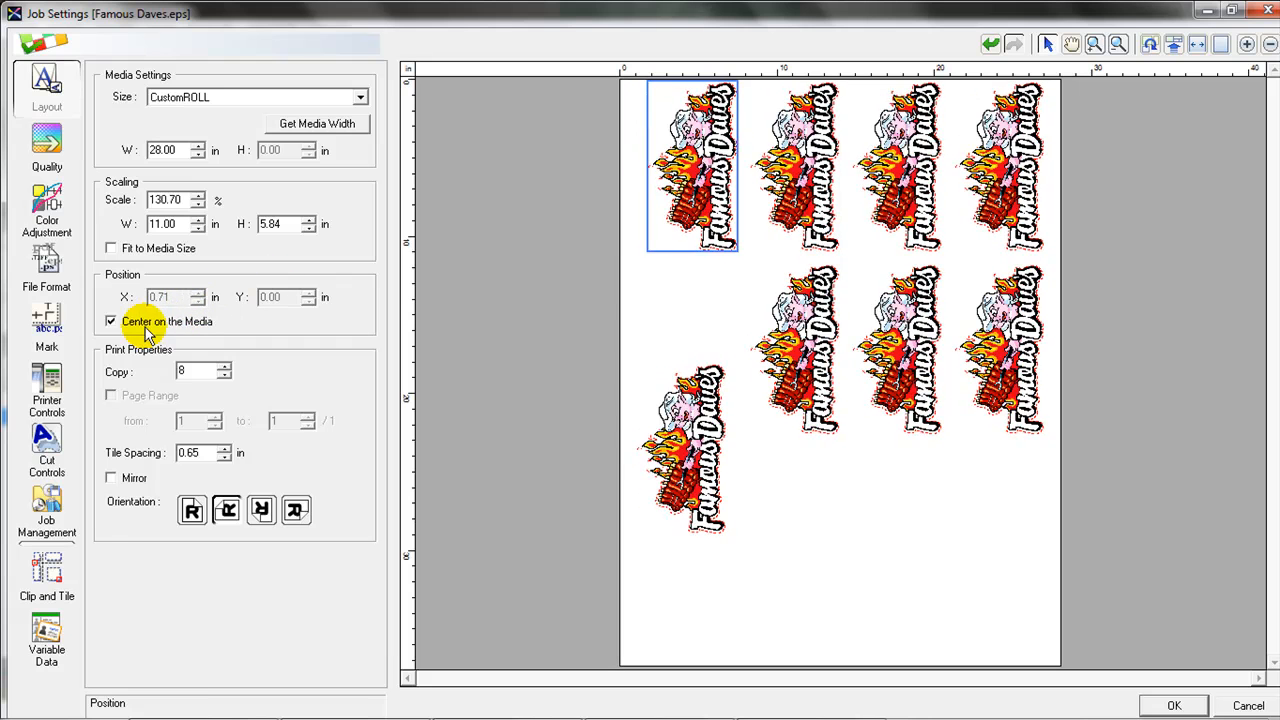
{"action": "left_click", "coordinate": [224, 377]}
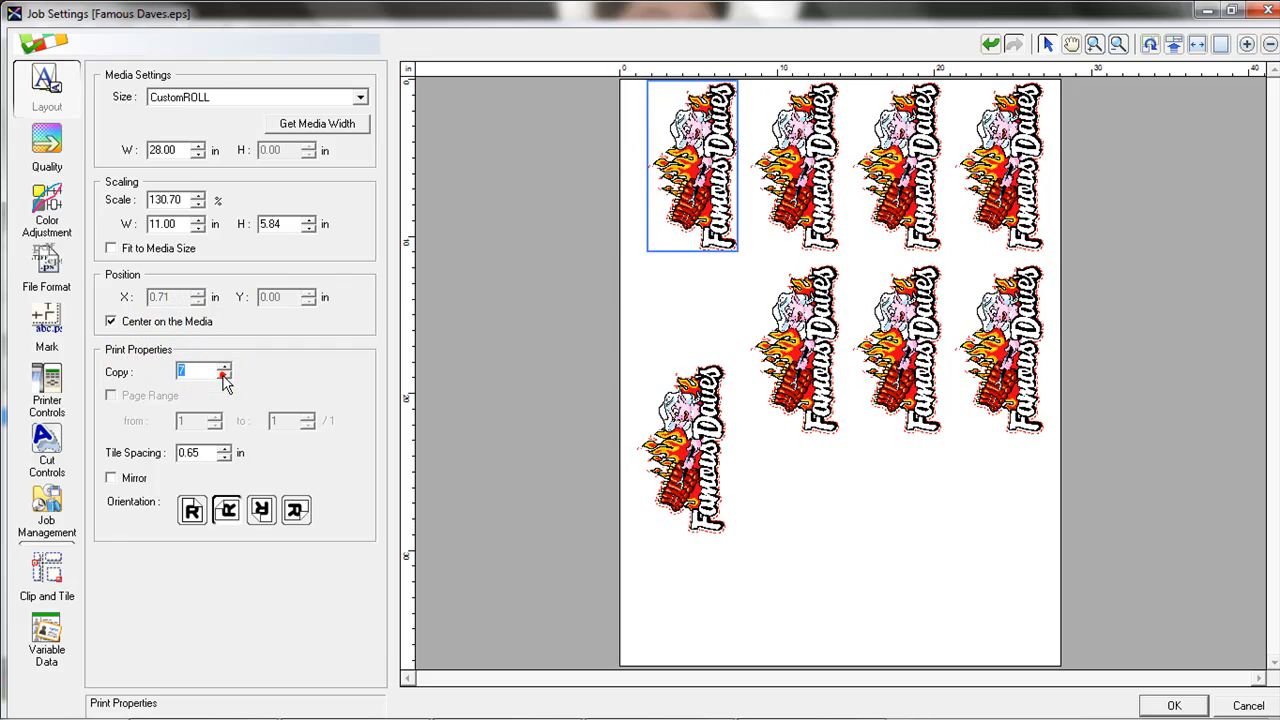
{"action": "left_click", "coordinate": [224, 377]}
{"action": "left_click", "coordinate": [224, 377]}
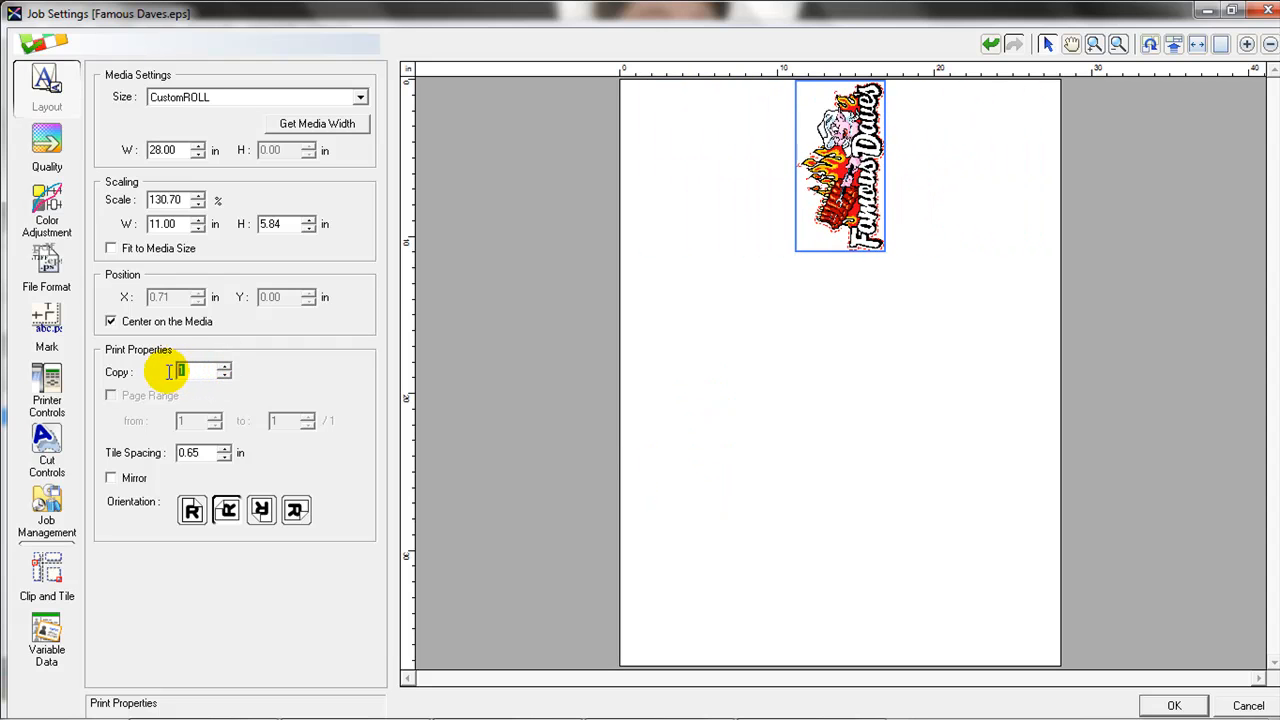
{"action": "type", "text": "8"}
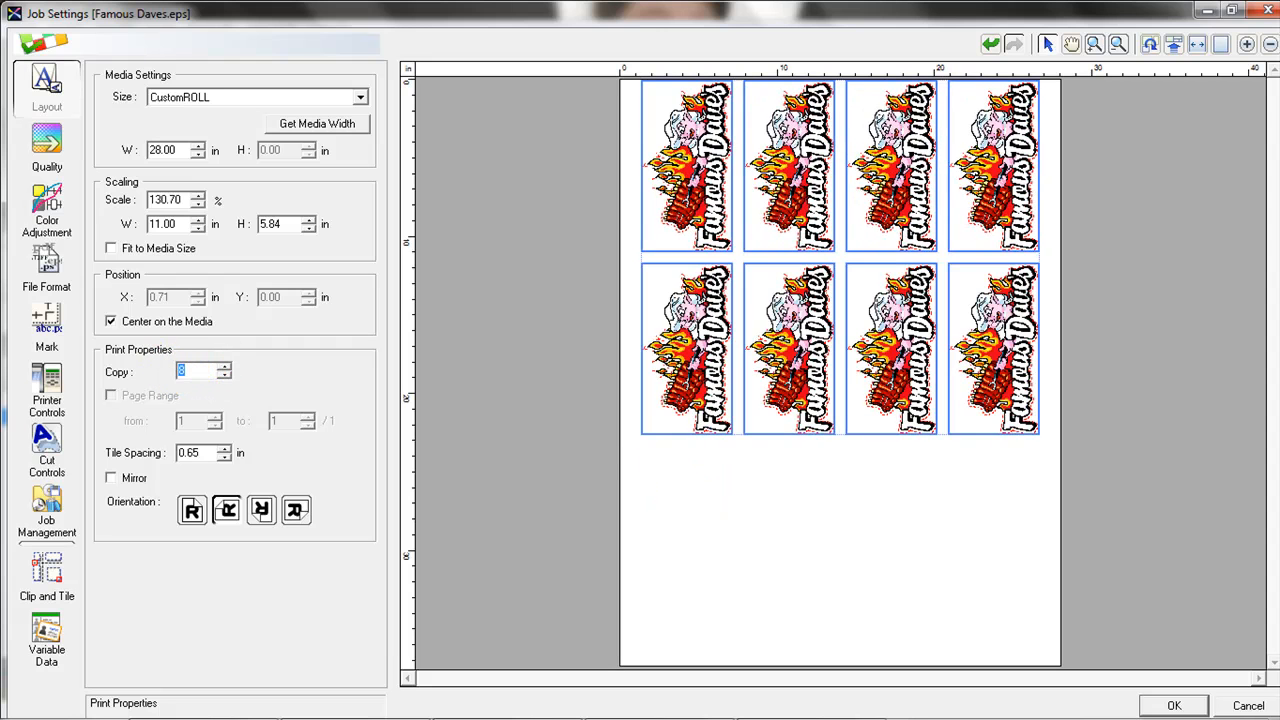